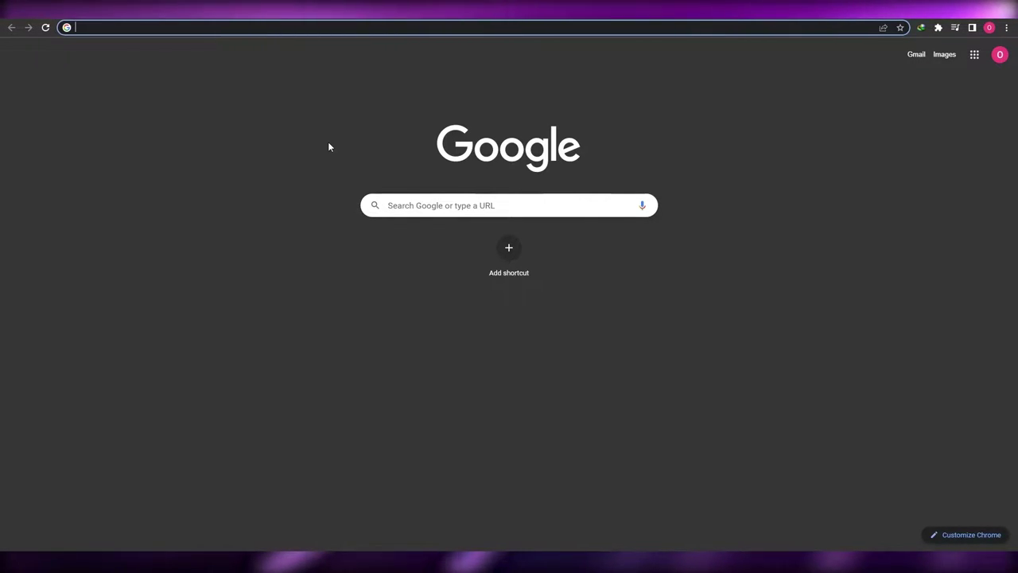
# Step: Search Google for 'Electrum' and scroll through the results
pyautogui.write('Electrum')
pyautogui.press('Return')
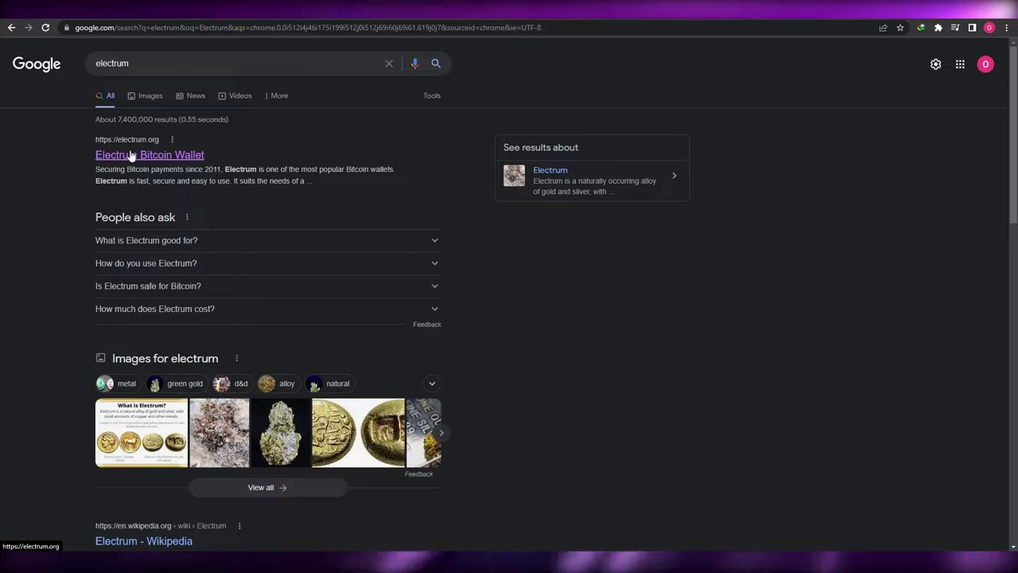
pyautogui.scroll(-2, 2, 195)
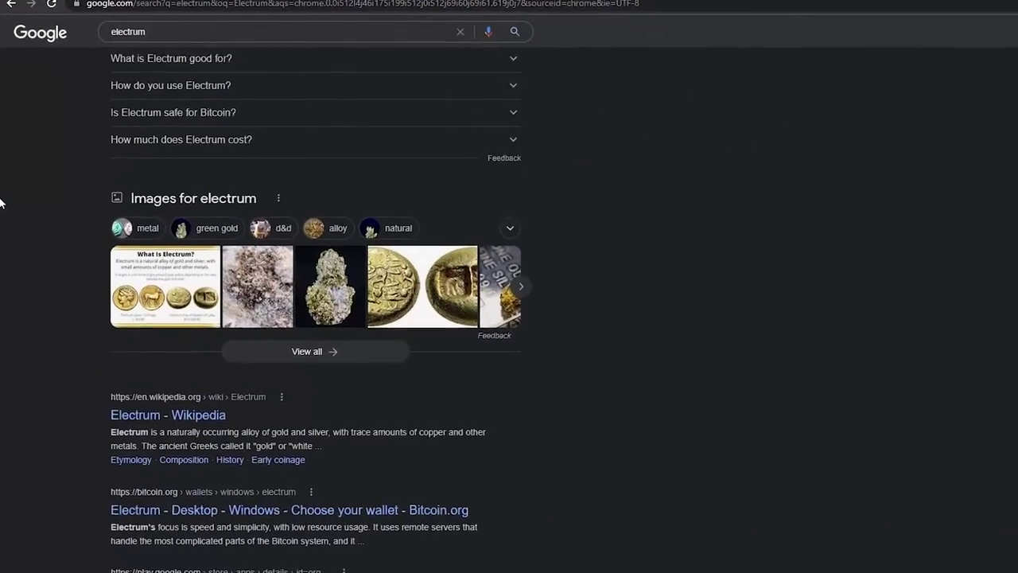
pyautogui.scroll(-3, 129, 477)
pyautogui.scroll(6, 135, 314)
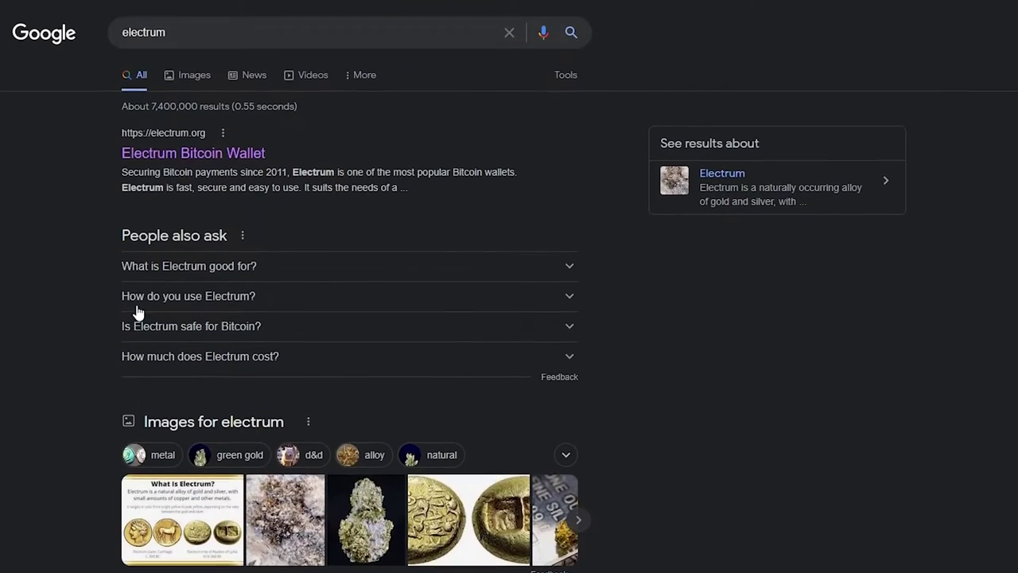
# Step: Open the electrum.org Electrum Bitcoin Wallet site and go to its Download page
pyautogui.click(212, 158)
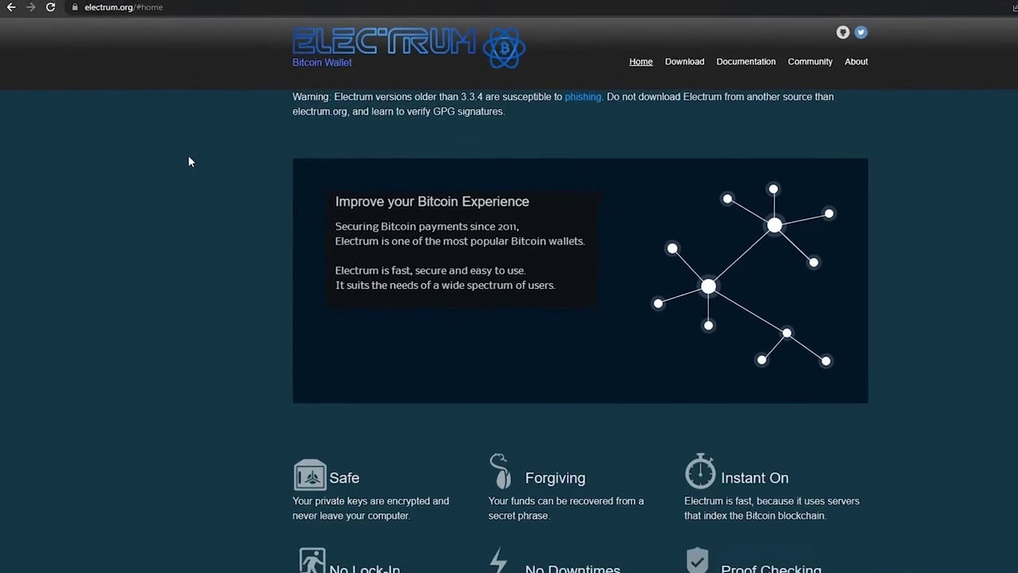
pyautogui.scroll(-3, 459, 208)
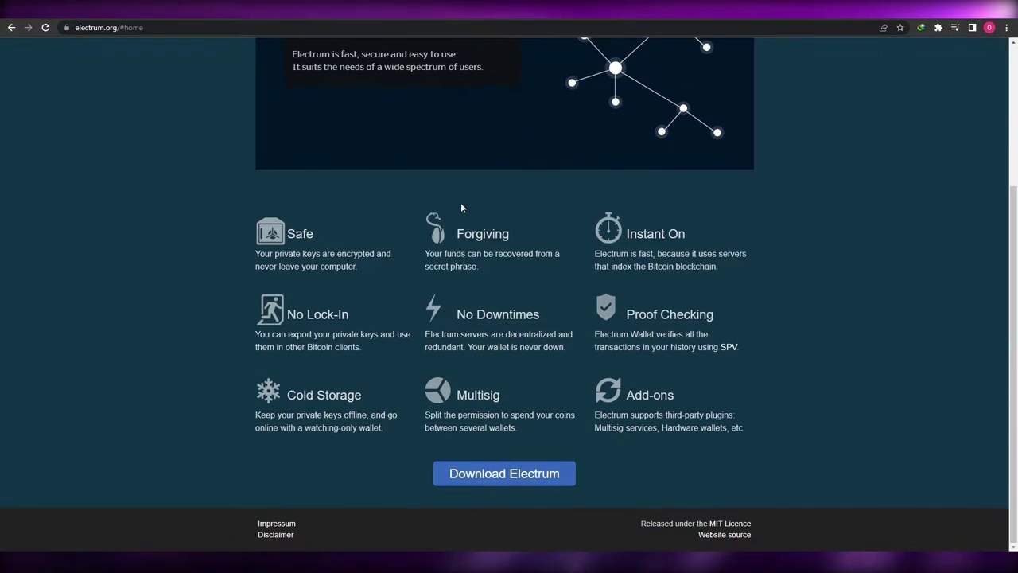
pyautogui.scroll(5, 461, 207)
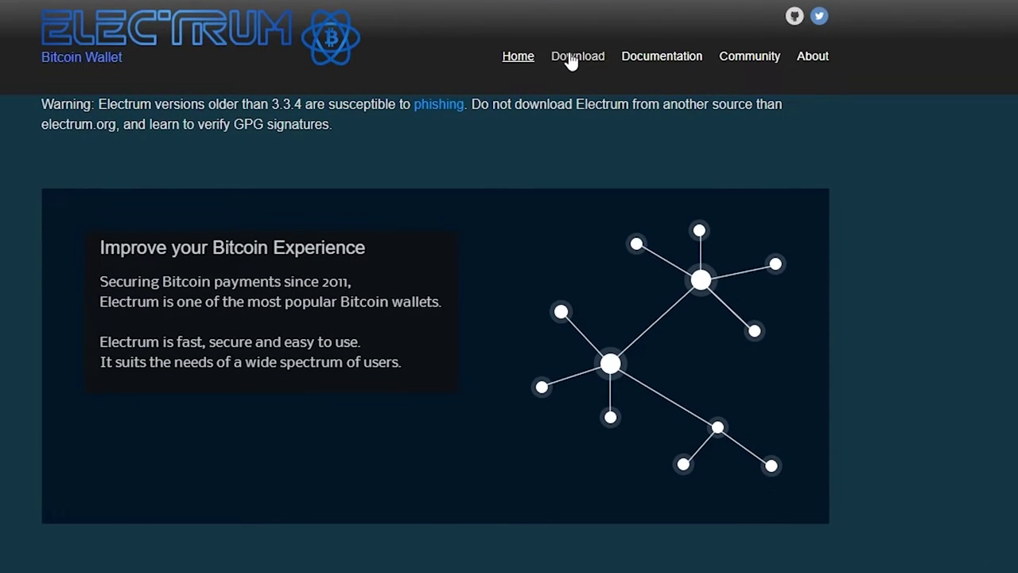
pyautogui.scroll(-4, 580, 64)
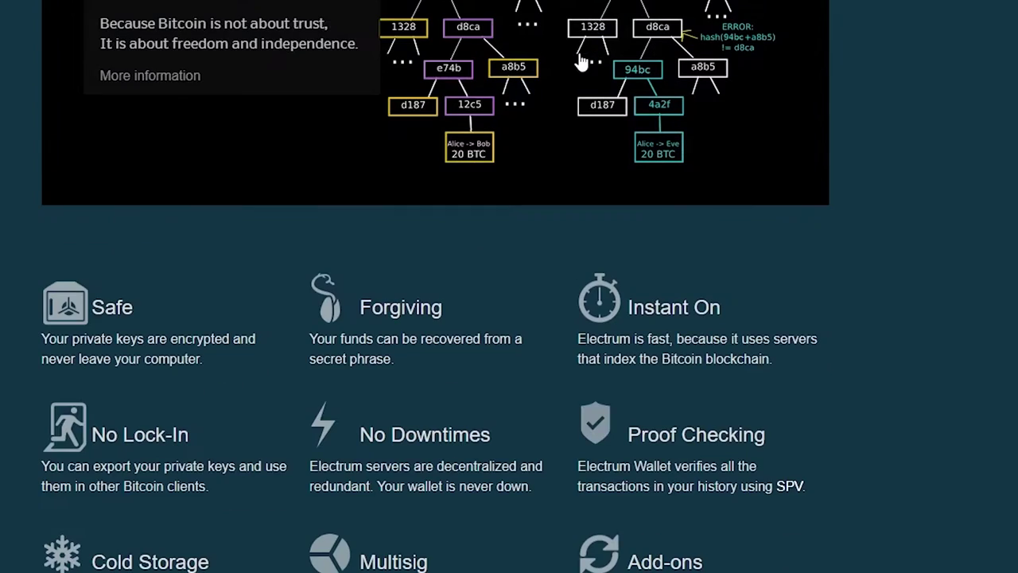
pyautogui.scroll(4, 555, 333)
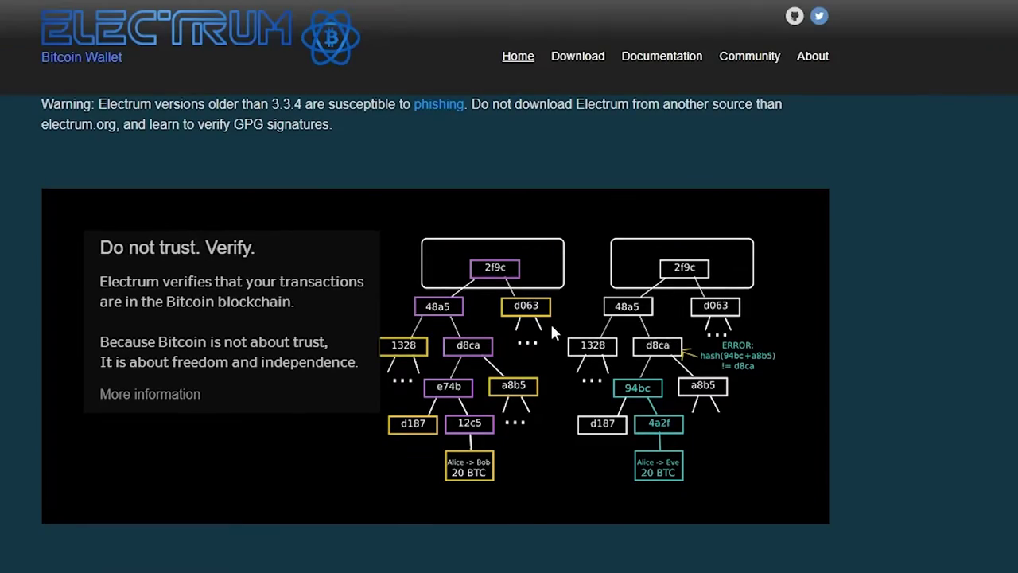
pyautogui.click(576, 57)
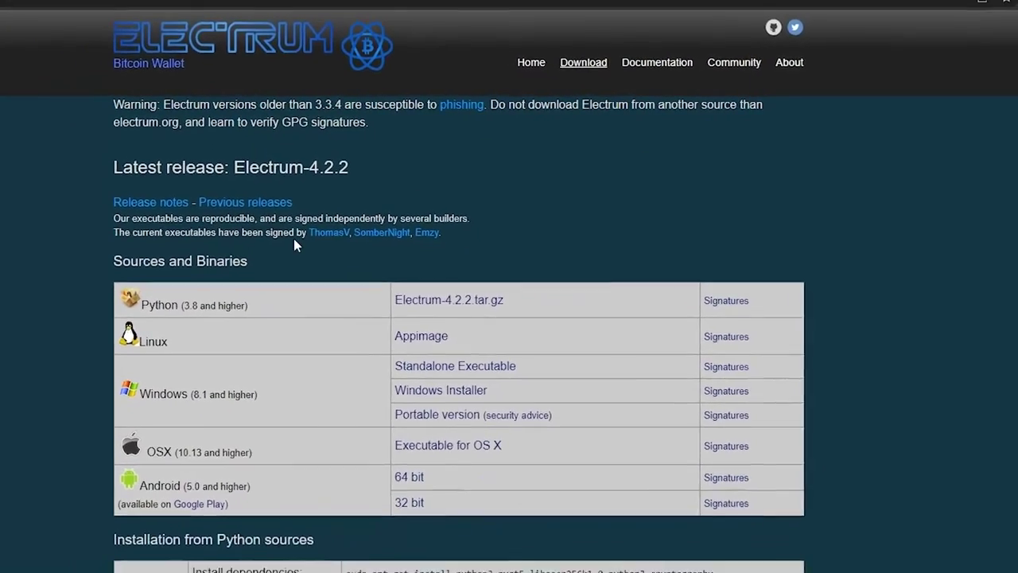
# Step: Review the Electrum-4.2.2 Sources and Binaries table for the Windows Installer build
pyautogui.scroll(-10, 56, 353)
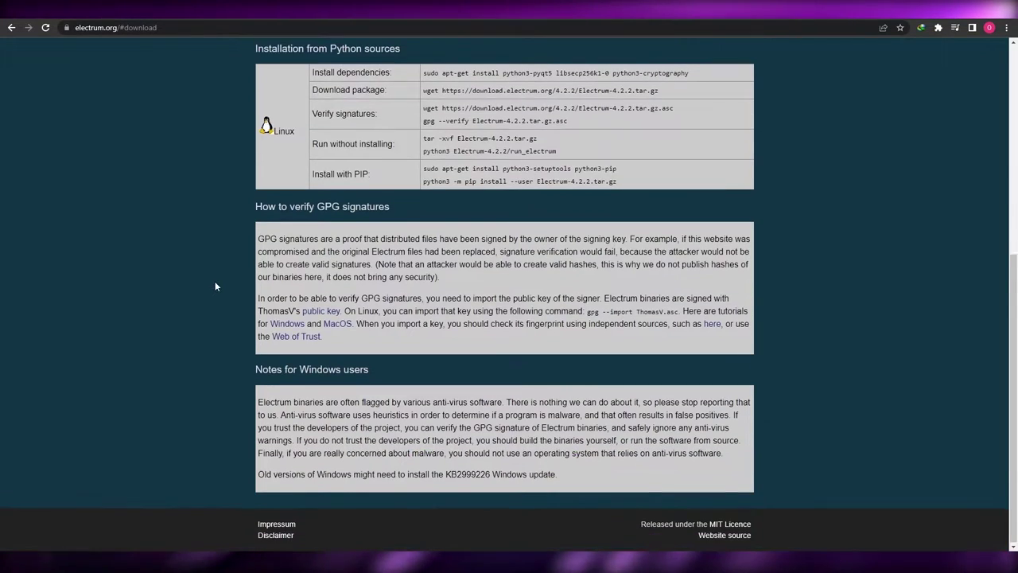
pyautogui.scroll(5, 220, 284)
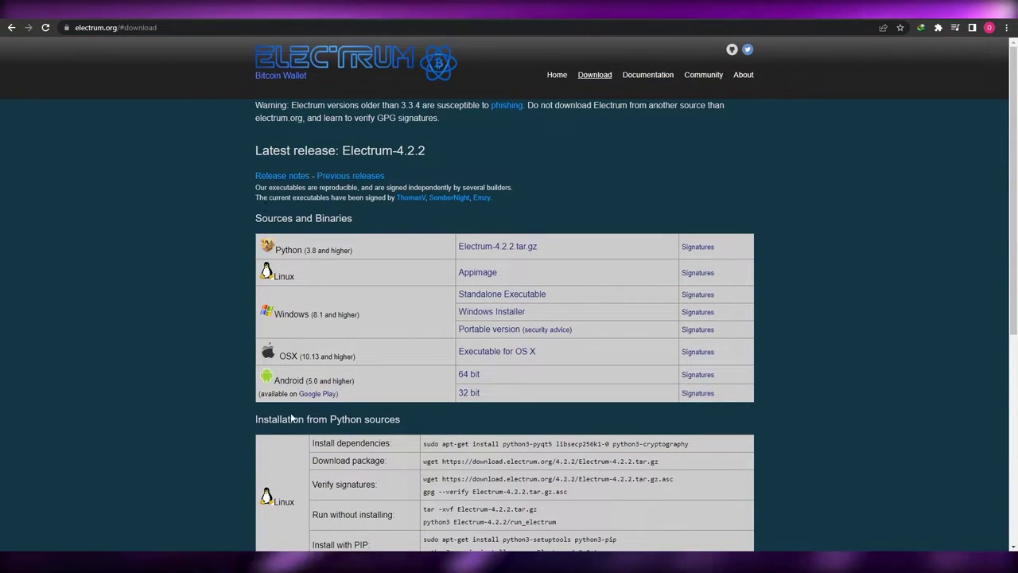
pyautogui.scroll(-2, 388, 325)
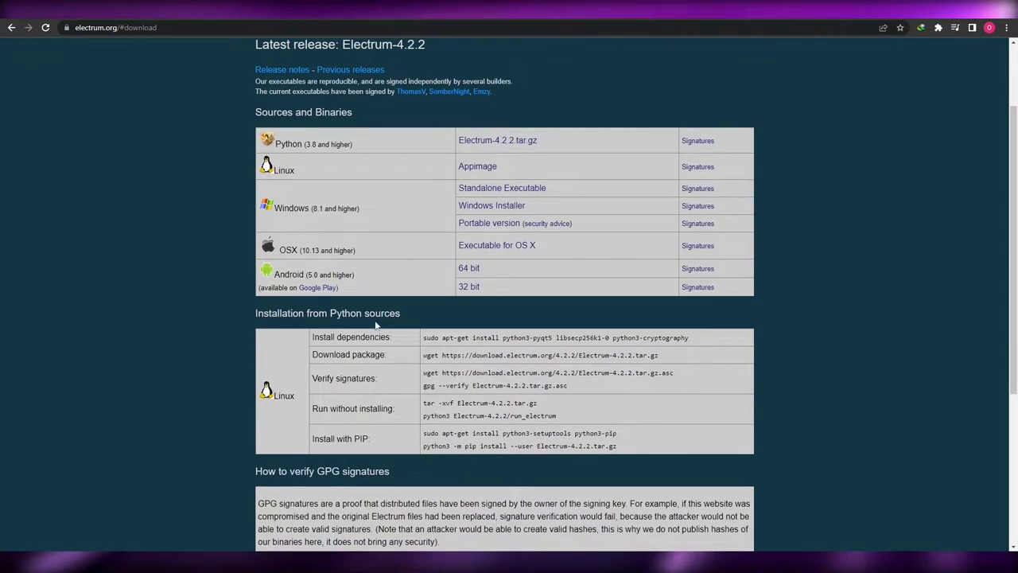
pyautogui.scroll(2, 388, 325)
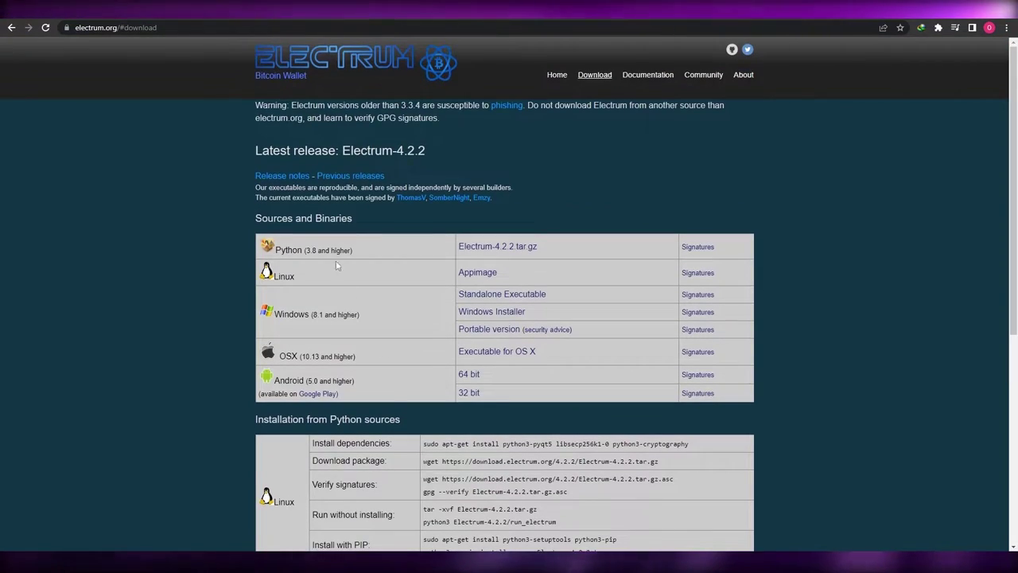
pyautogui.moveTo(255, 218); pyautogui.dragTo(356, 218)
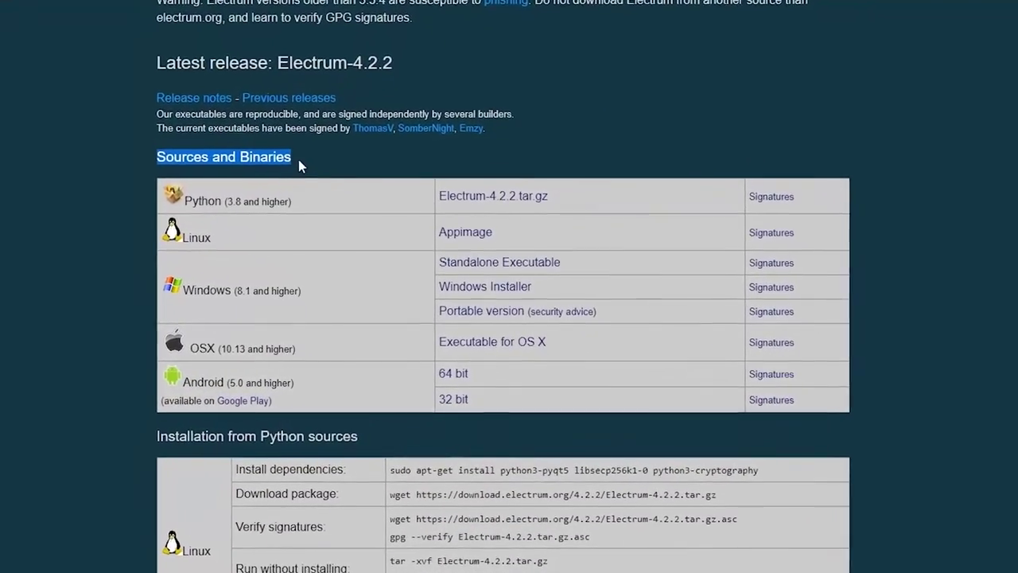
pyautogui.click(345, 231)
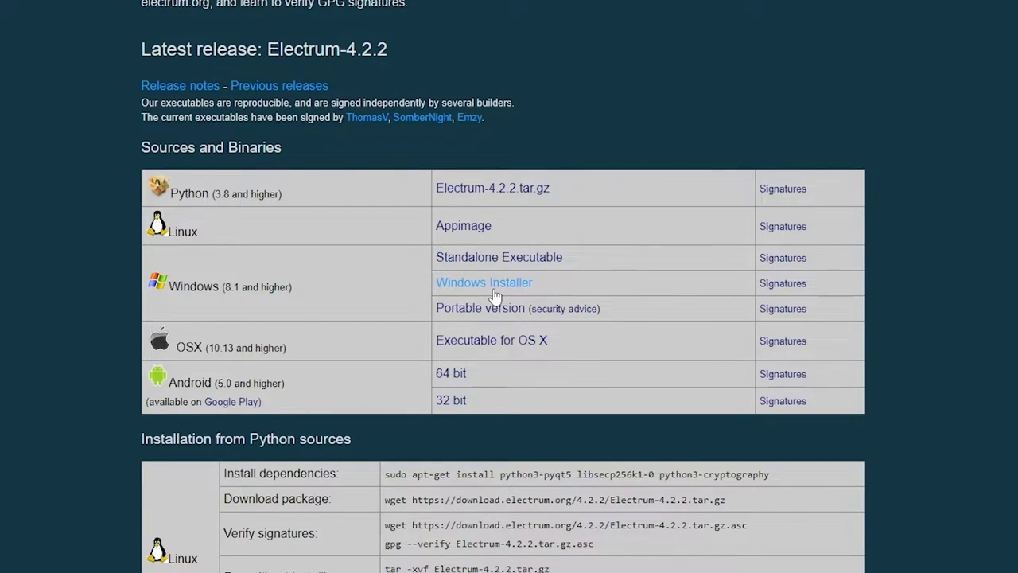
# Step: Download electrum-4.2.2-setup.exe (31.18 MB) with Internet Download Manager and run it
pyautogui.click(499, 288)
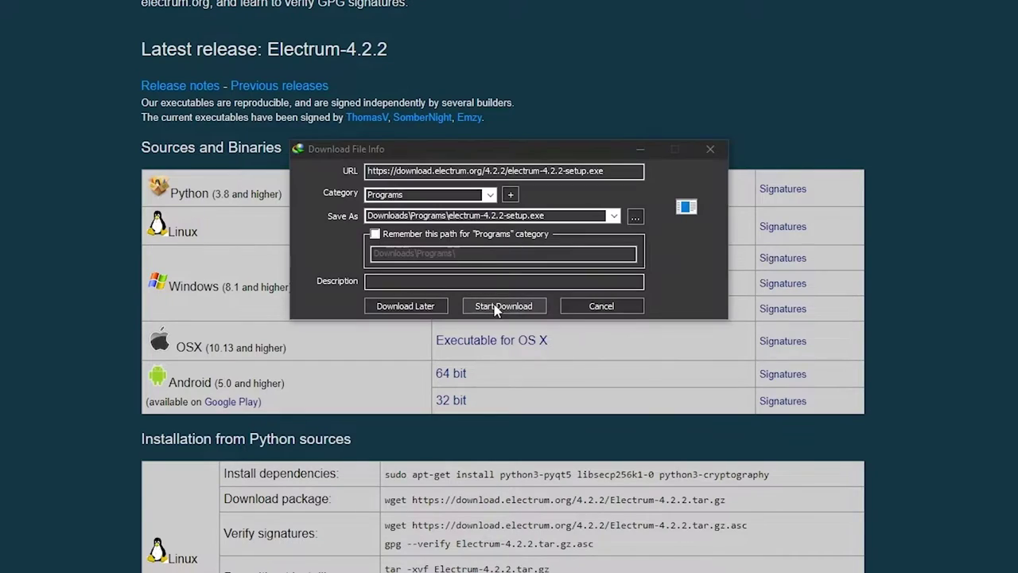
pyautogui.click(495, 307)
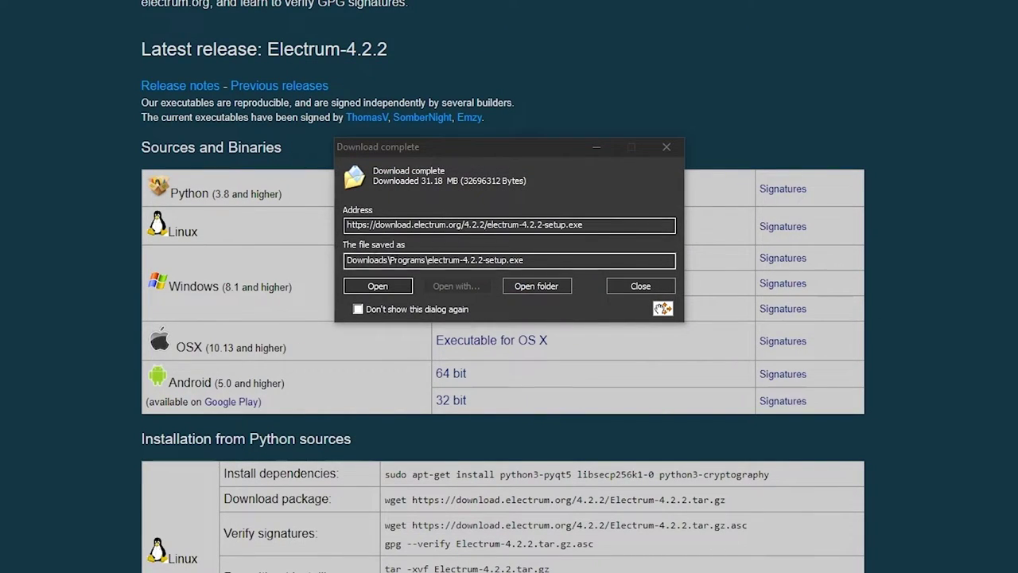
pyautogui.click(401, 291)
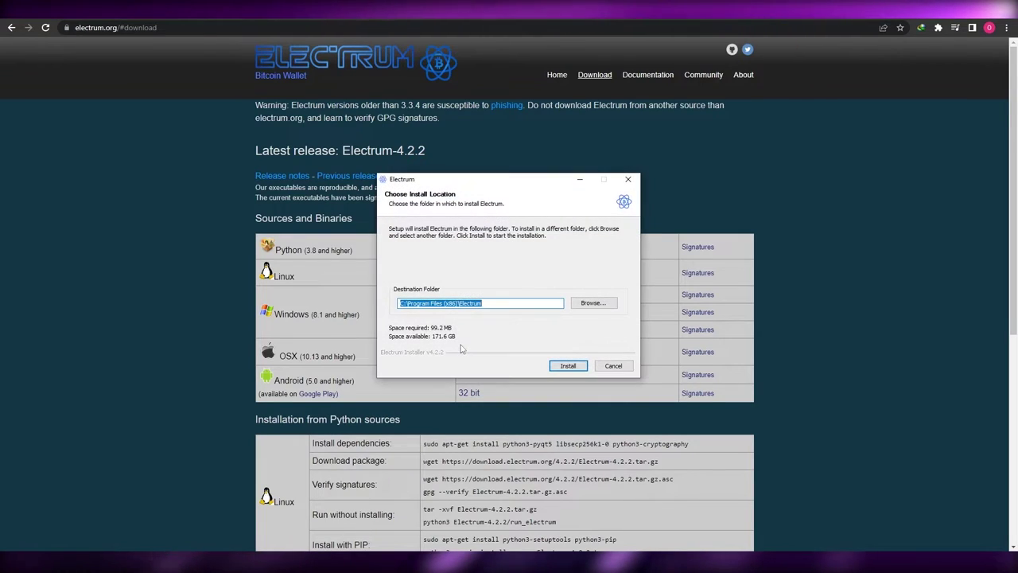
# Step: Install Electrum into the default C:\Program Files (x86)\Electrum folder and close the installer
pyautogui.click(602, 303)
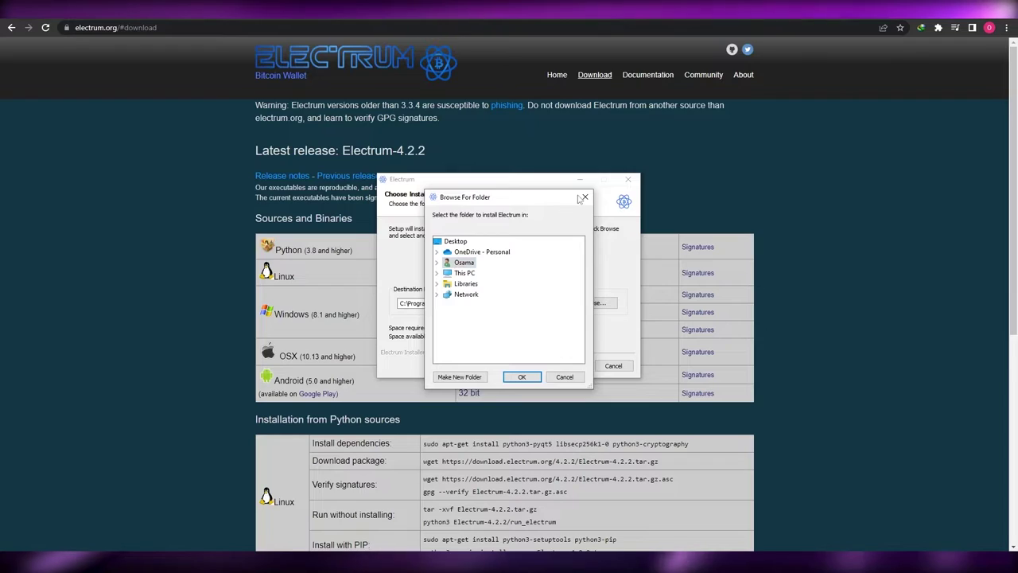
pyautogui.click(583, 198)
pyautogui.click(568, 367)
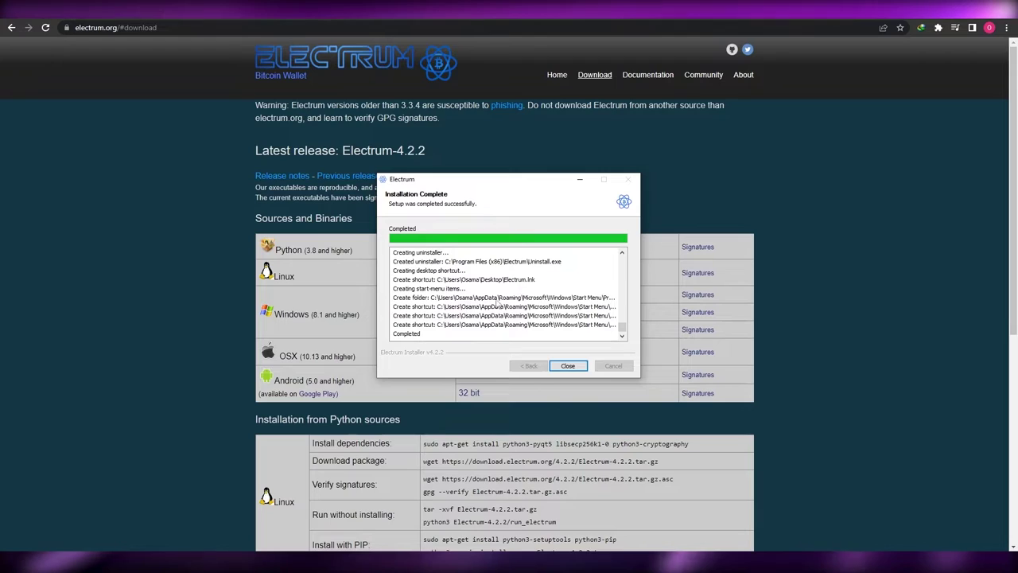
pyautogui.click(582, 366)
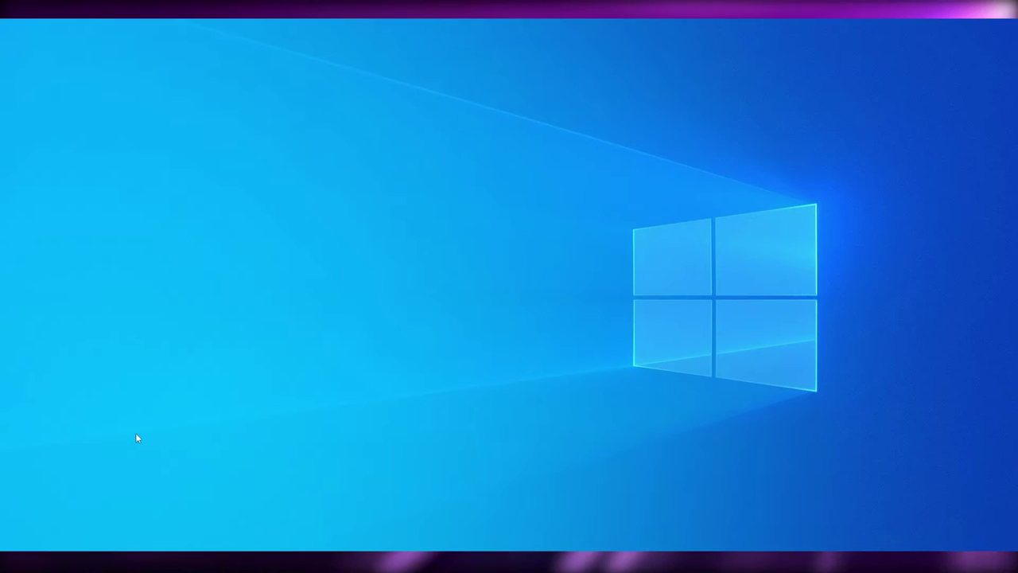
# Step: Find Electrum by searching 'elec' in Windows and run it as administrator
pyautogui.press('super+s')
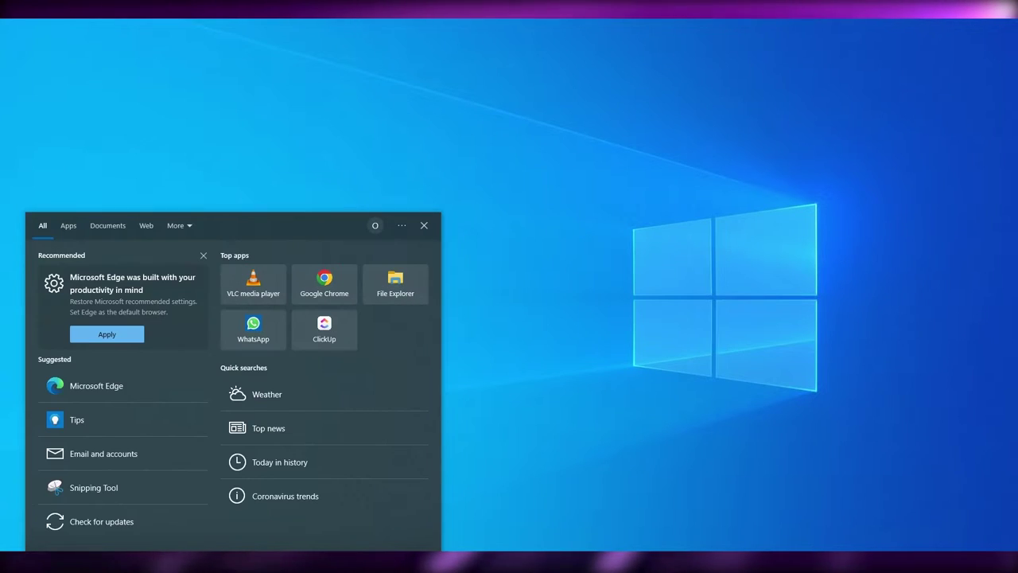
pyautogui.write('elec')
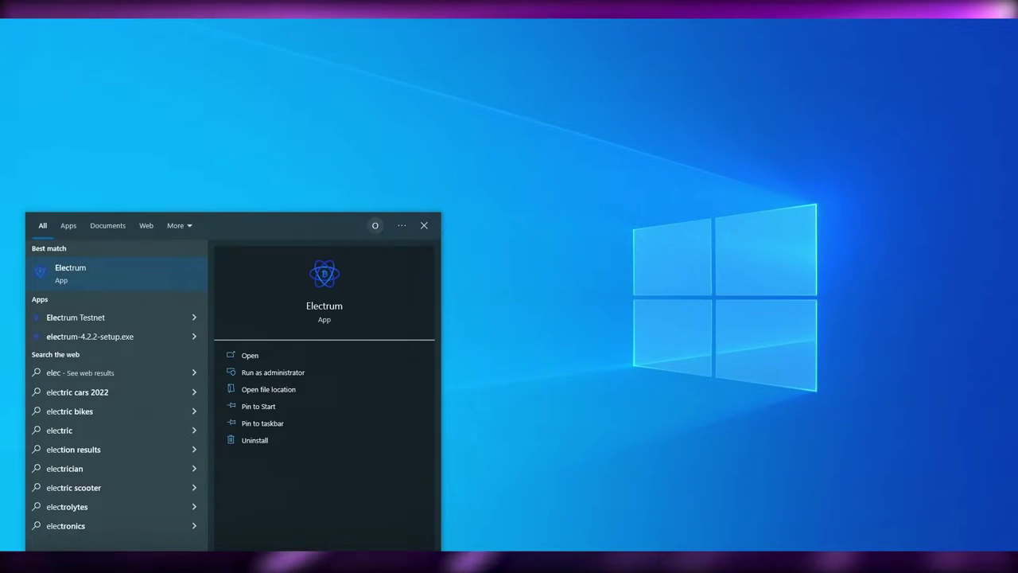
pyautogui.click(274, 374)
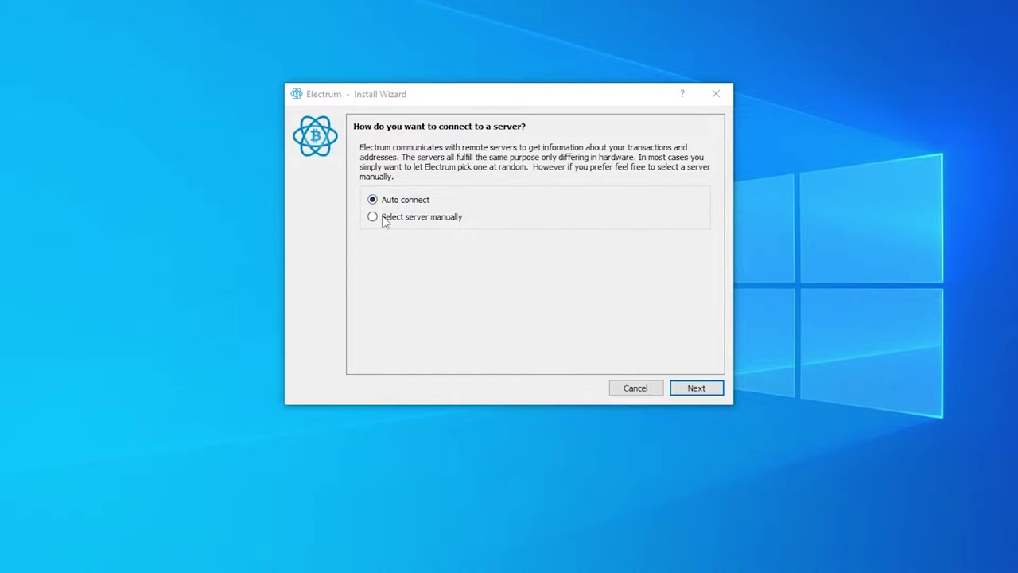
# Step: Keep Auto connect as the server option and continue to the wallet file page
pyautogui.click(404, 218)
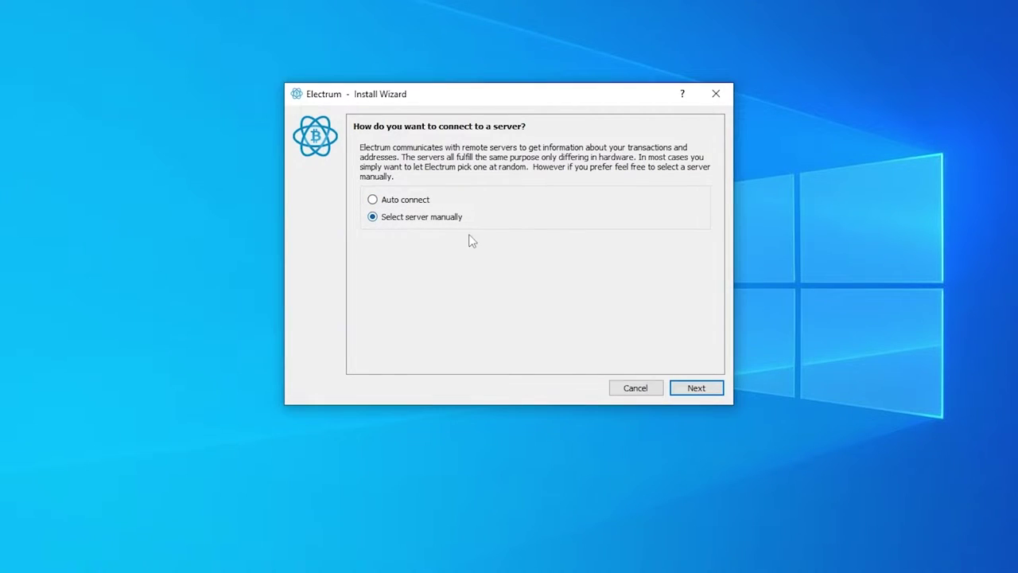
pyautogui.click(405, 200)
pyautogui.click(693, 388)
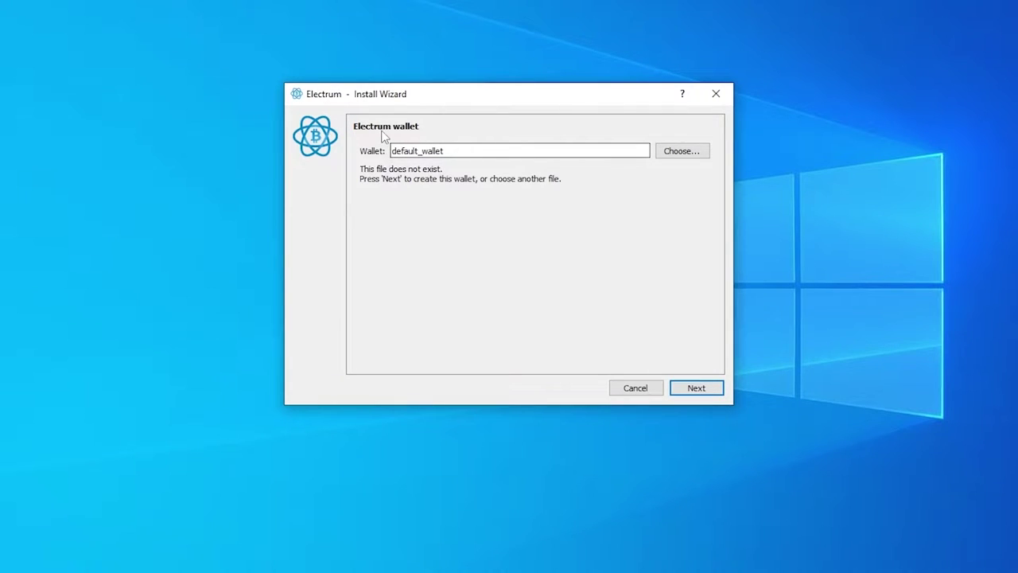
# Step: Create a new folder named 'Electrum Wallet' on Local Disk (D:)
pyautogui.click(700, 153)
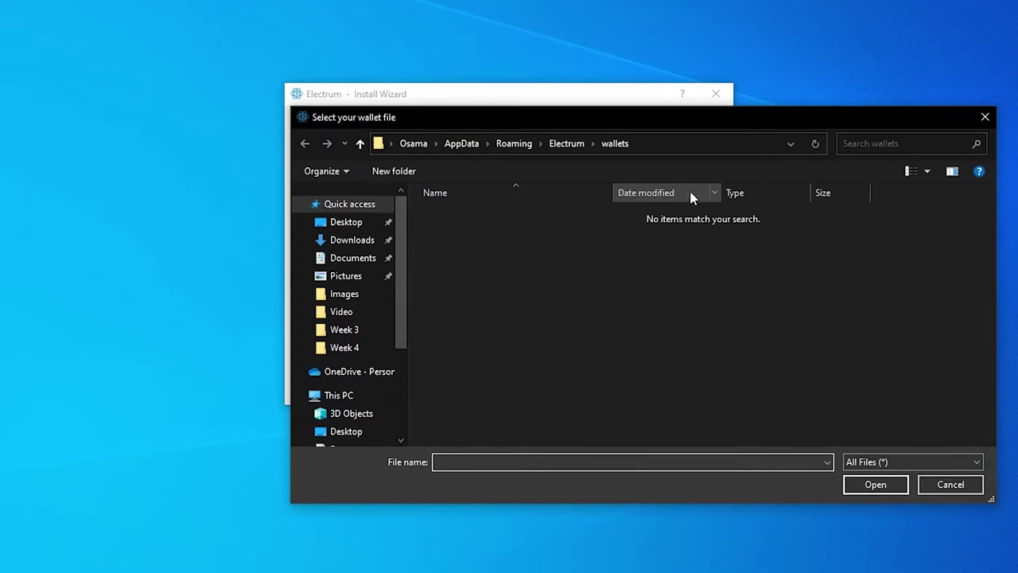
pyautogui.scroll(-2, 358, 366)
pyautogui.scroll(-2, 358, 374)
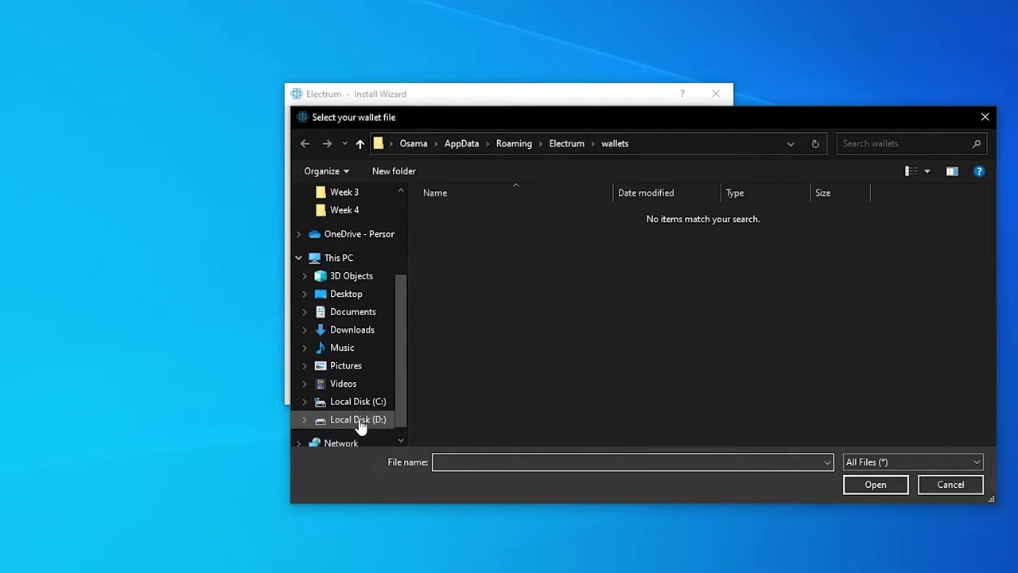
pyautogui.click(357, 419)
pyautogui.rightClick(730, 408)
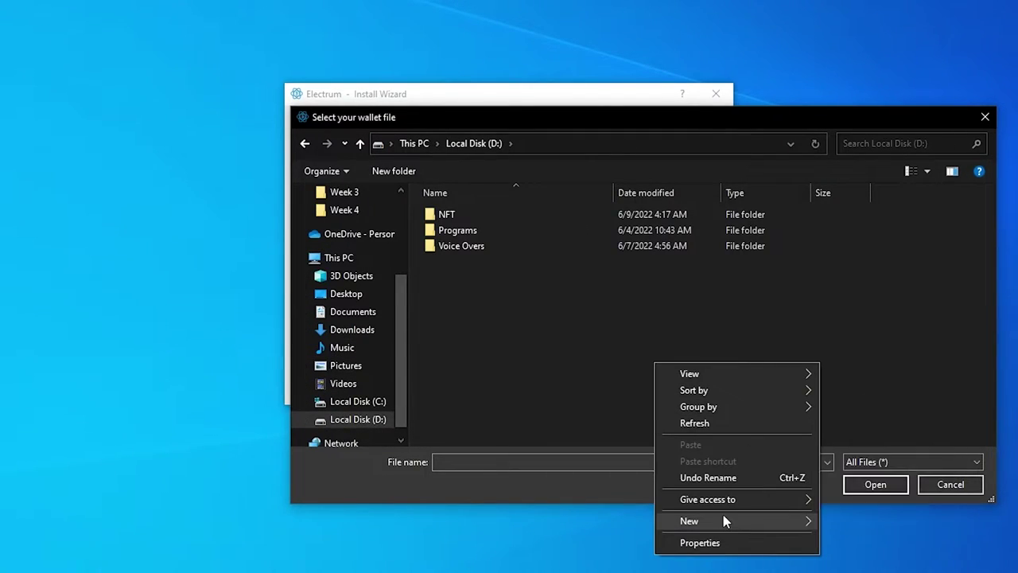
pyautogui.moveTo(723, 515)
pyautogui.click(855, 519)
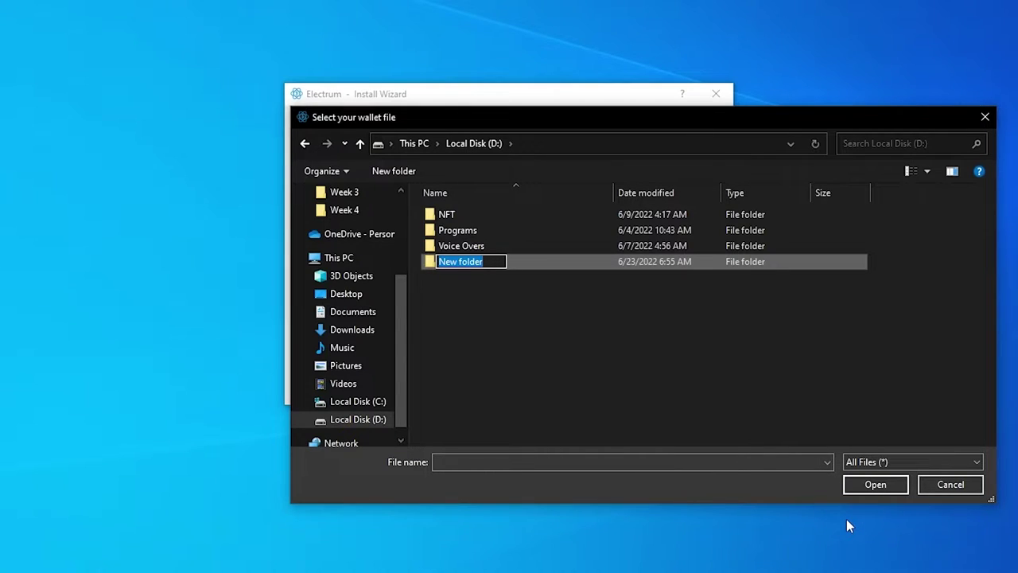
pyautogui.write('Electrum Wallet')
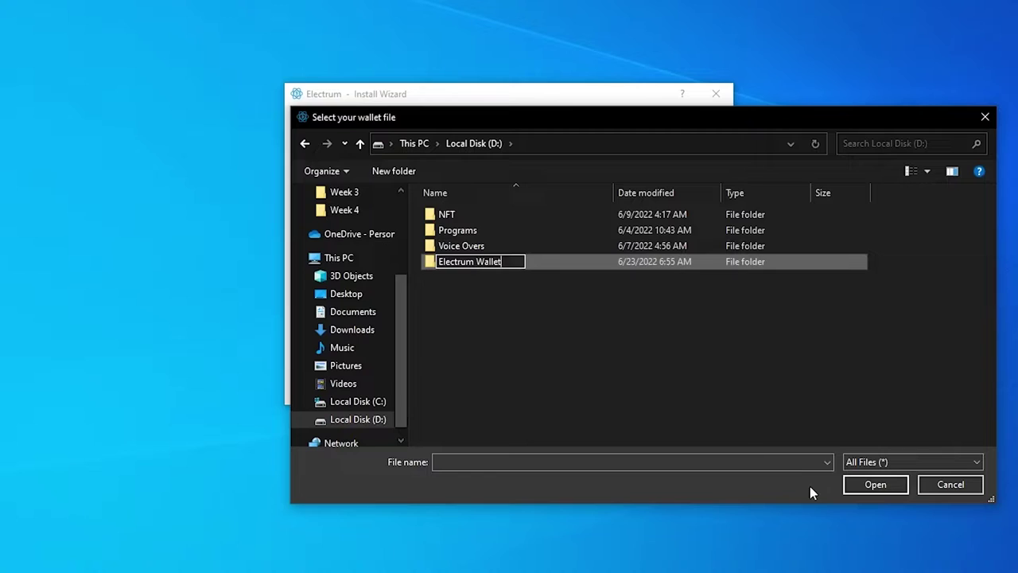
pyautogui.click(647, 389)
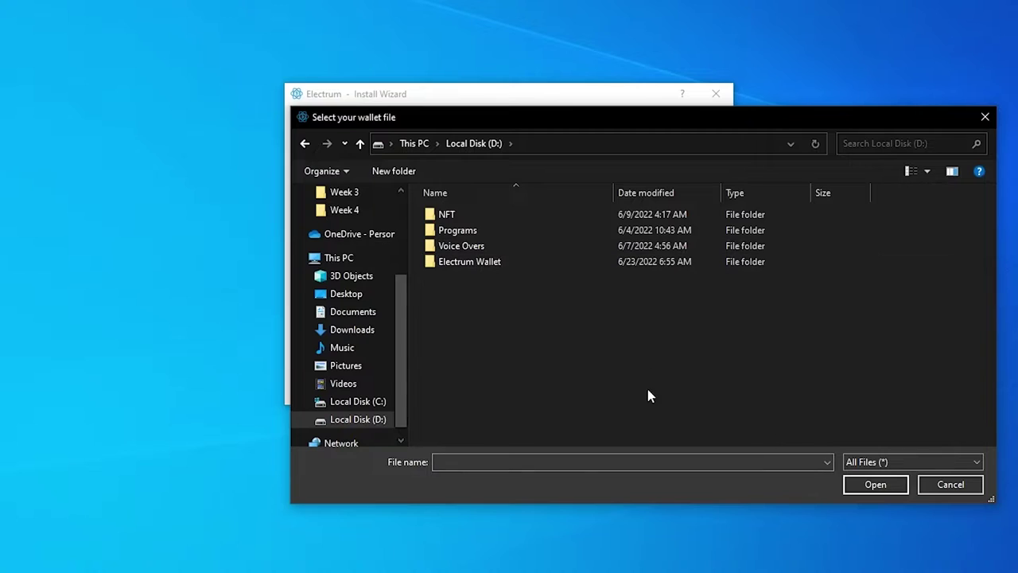
# Step: Open the Electrum Wallet folder, copy its full path, and cancel the file picker
pyautogui.doubleClick(573, 267)
pyautogui.click(878, 487)
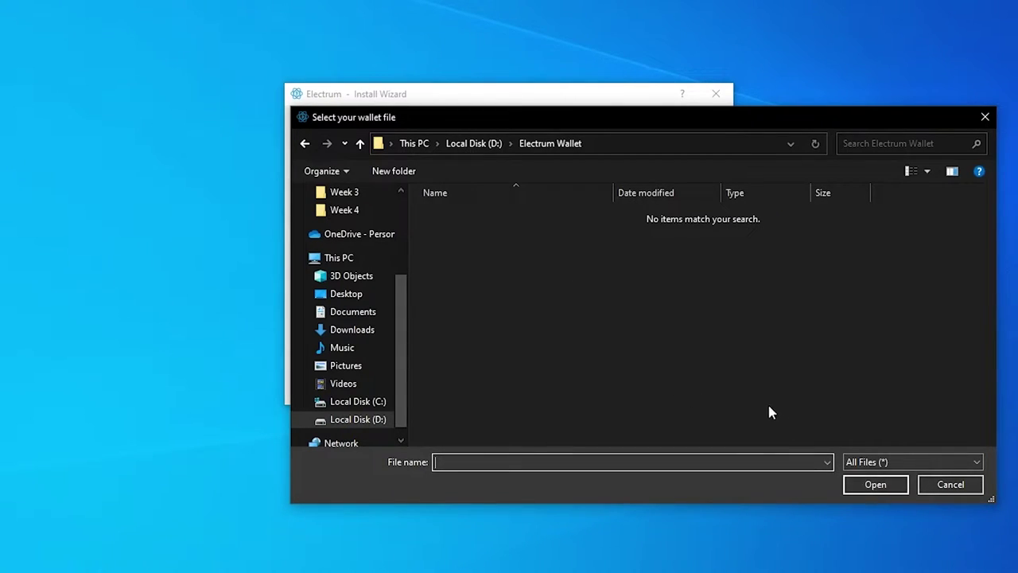
pyautogui.click(605, 145)
pyautogui.hotkey('ctrl', 'a')
pyautogui.hotkey('ctrl', 'c')
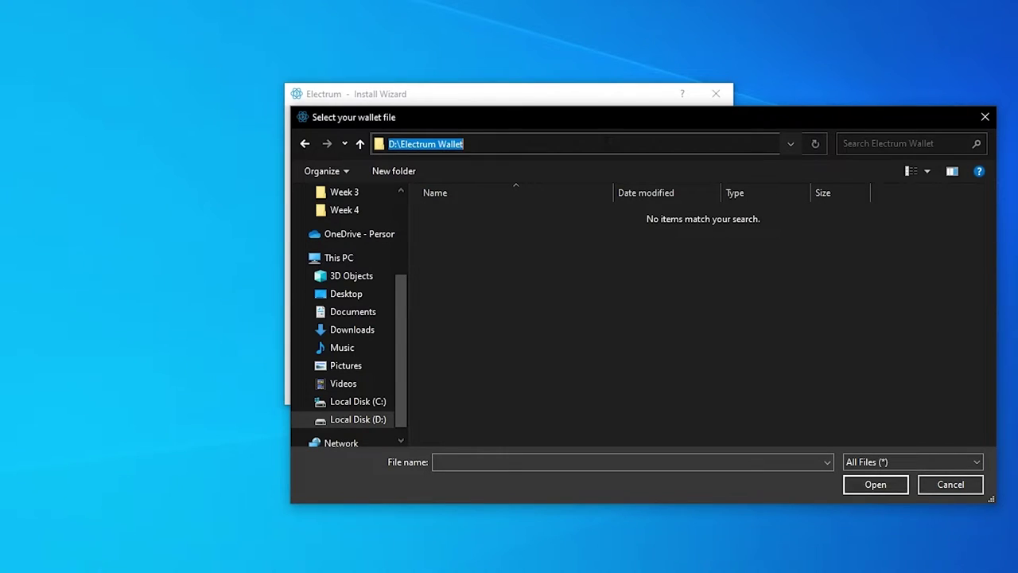
pyautogui.click(950, 484)
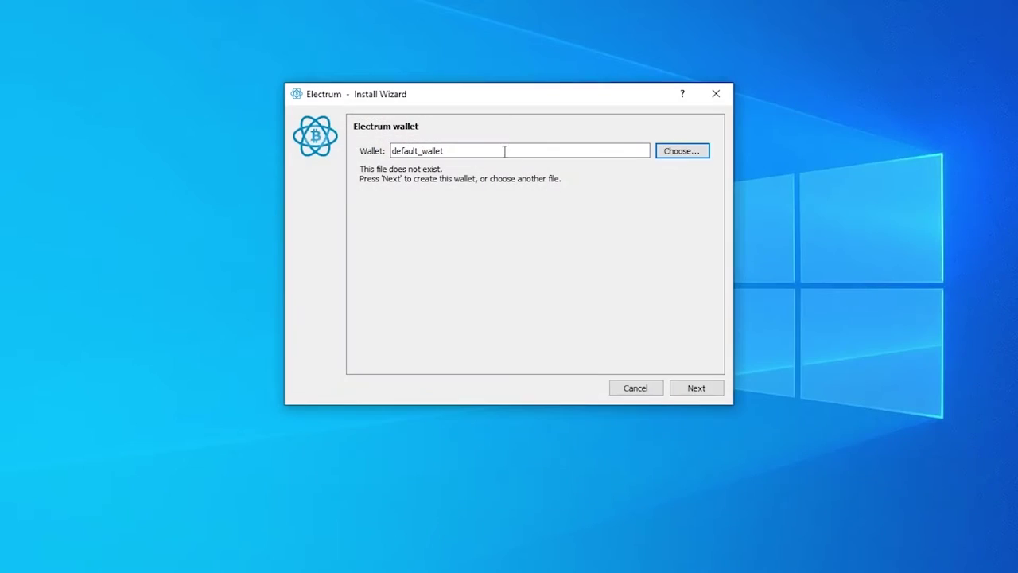
pyautogui.doubleClick(502, 150)
pyautogui.click(684, 153)
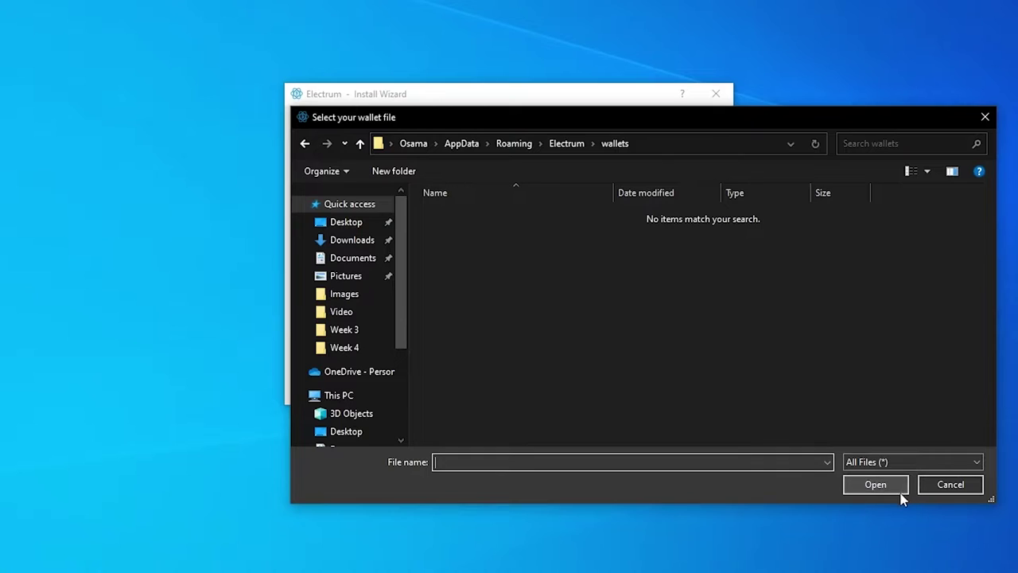
pyautogui.click(943, 489)
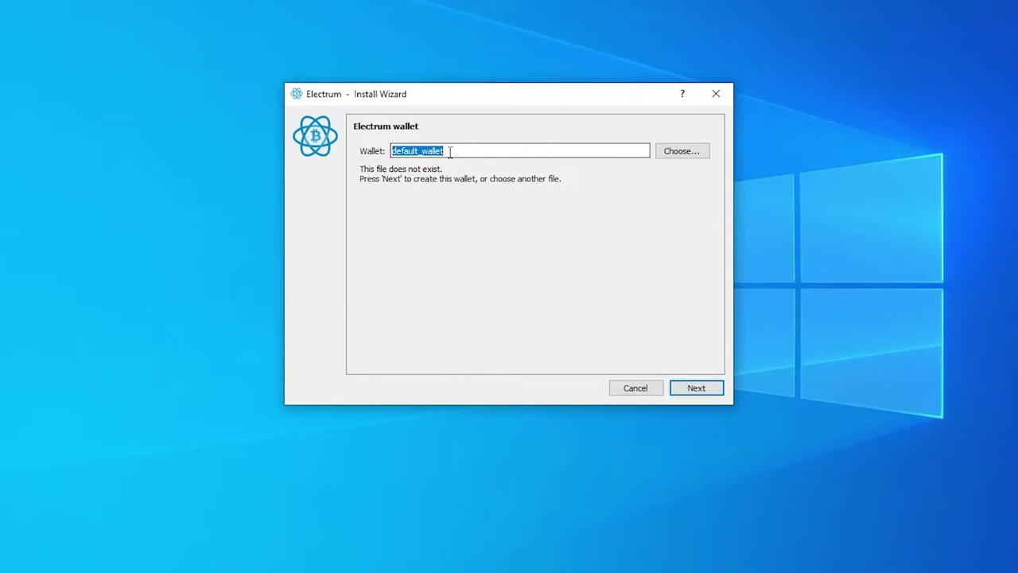
# Step: Set the wallet file name to 'Electrum Wallet' from the pasted path, dropping 'D:\'
pyautogui.hotkey('ctrl', 'v')
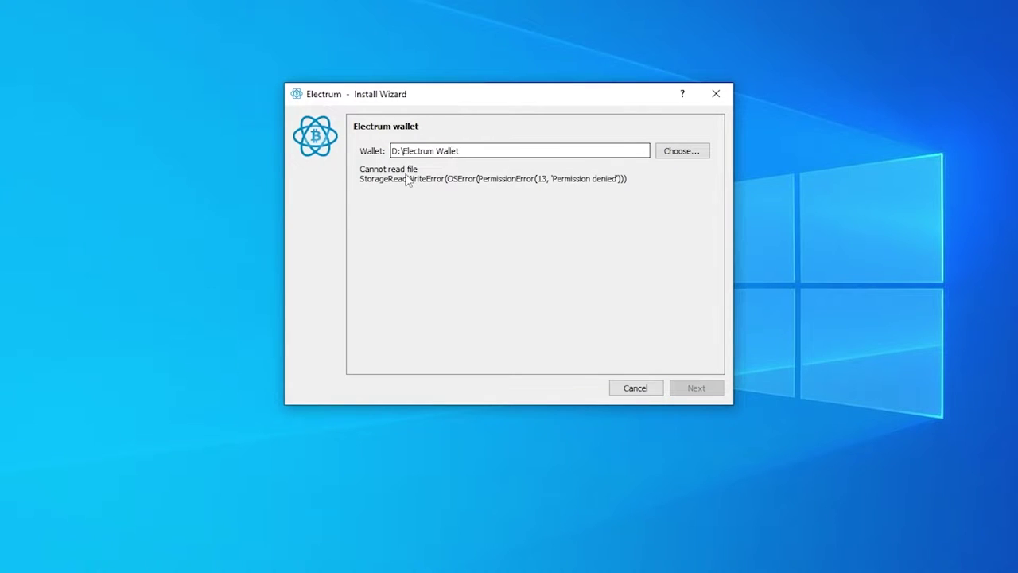
pyautogui.press('BackSpace')
pyautogui.press('BackSpace')
pyautogui.press('BackSpace')
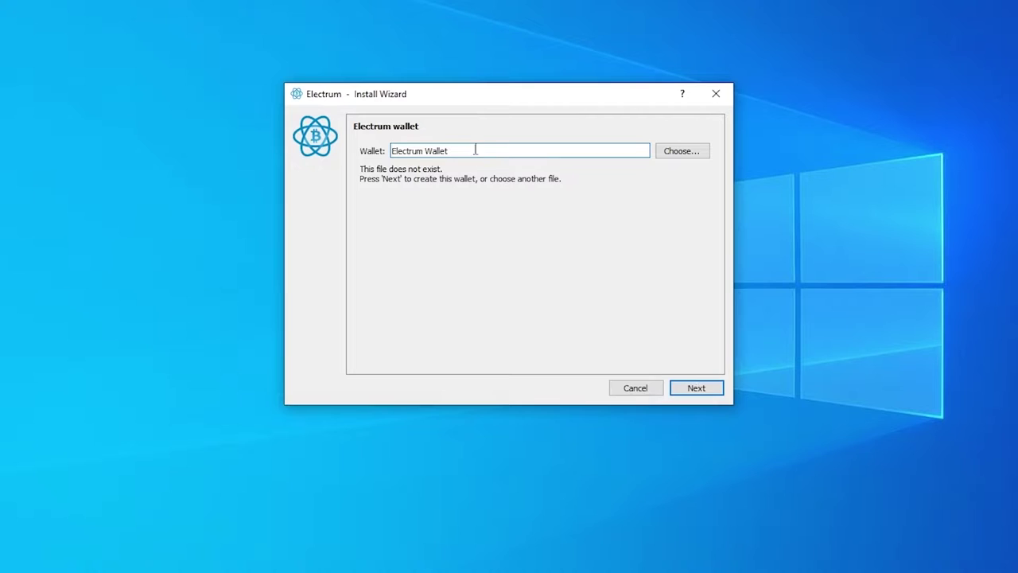
pyautogui.click(697, 390)
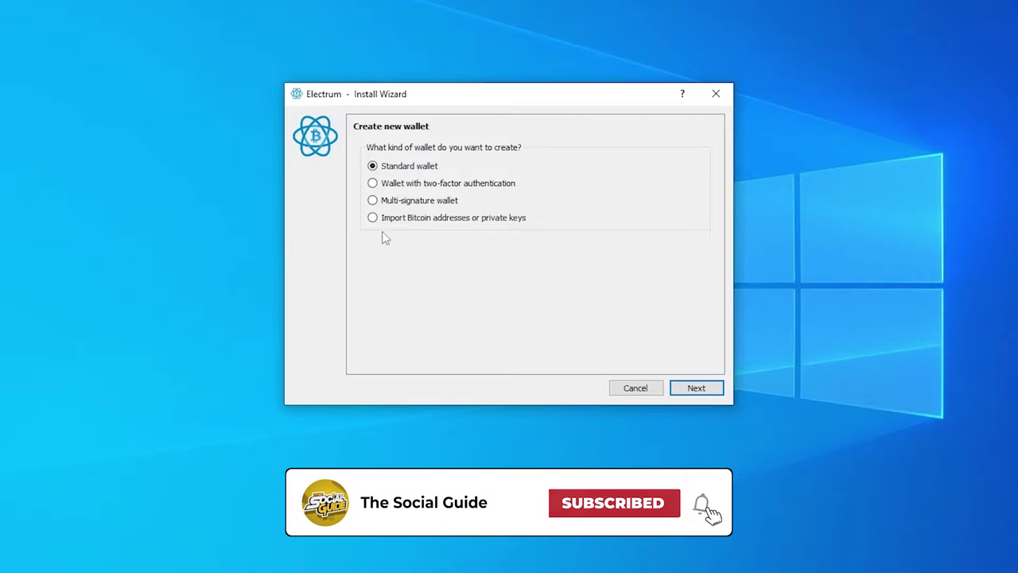
# Step: Keep Standard wallet as the wallet type and proceed to the Keystore page
pyautogui.click(414, 185)
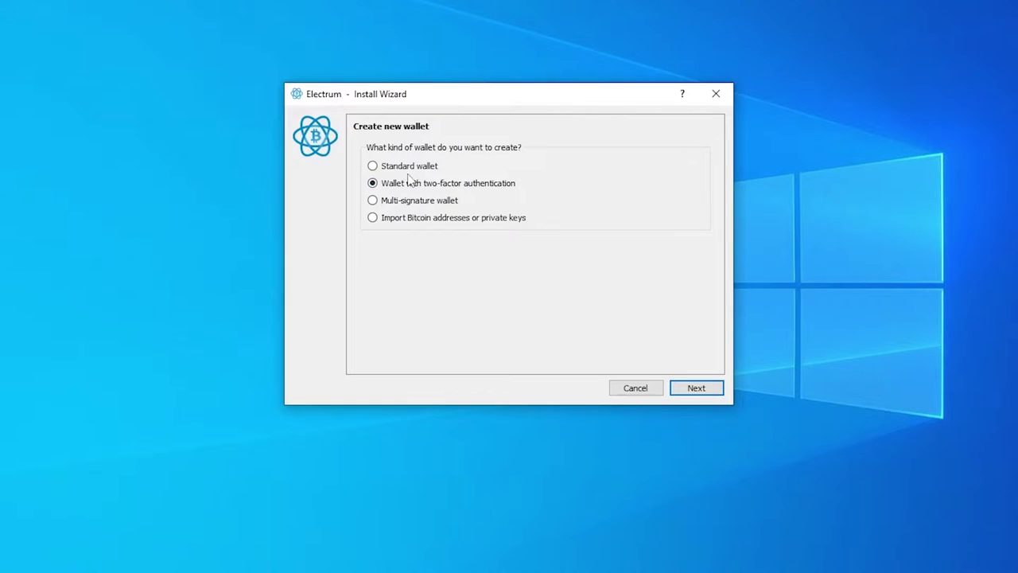
pyautogui.click(697, 389)
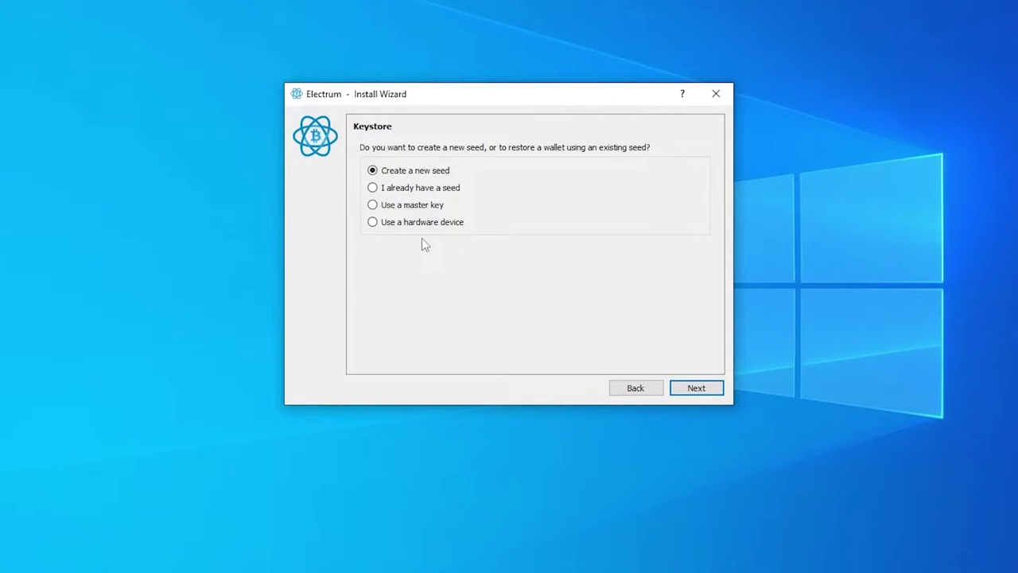
# Step: Choose 'Create a new seed', generate a 12-word seed, and highlight the phrase
pyautogui.click(379, 189)
pyautogui.click(414, 171)
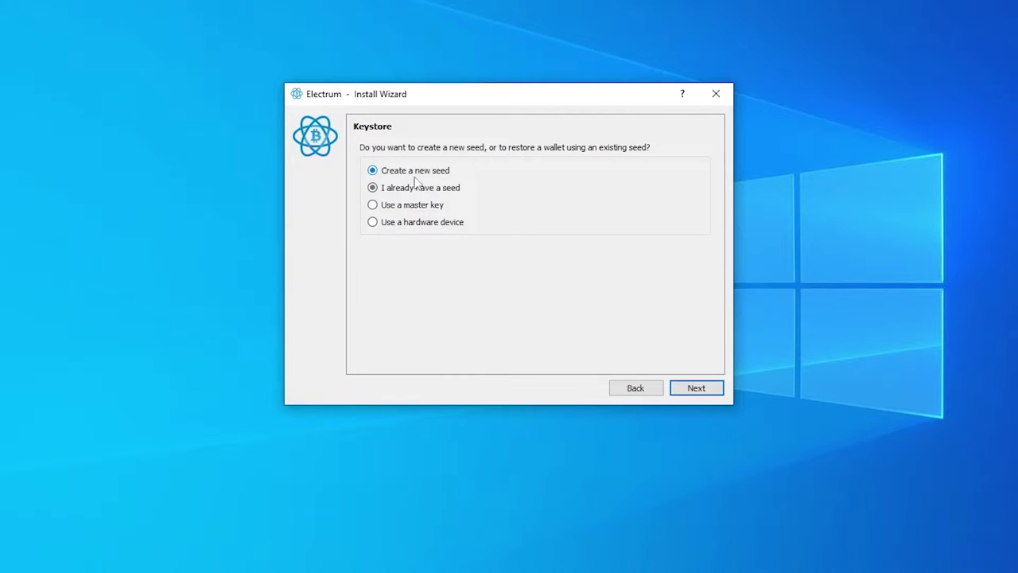
pyautogui.click(706, 396)
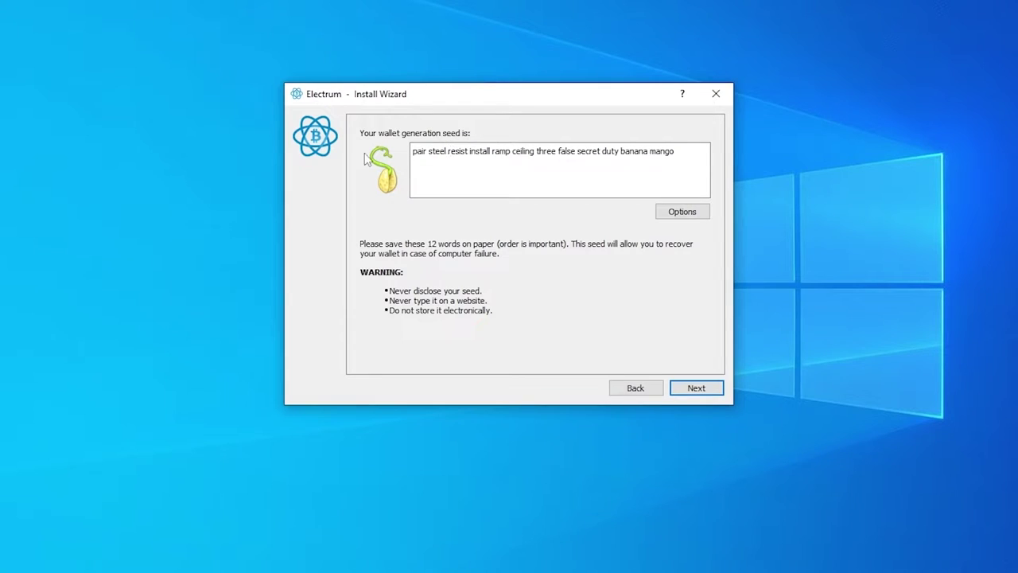
pyautogui.moveTo(466, 151); pyautogui.dragTo(682, 159)
pyautogui.tripleClick(682, 159)
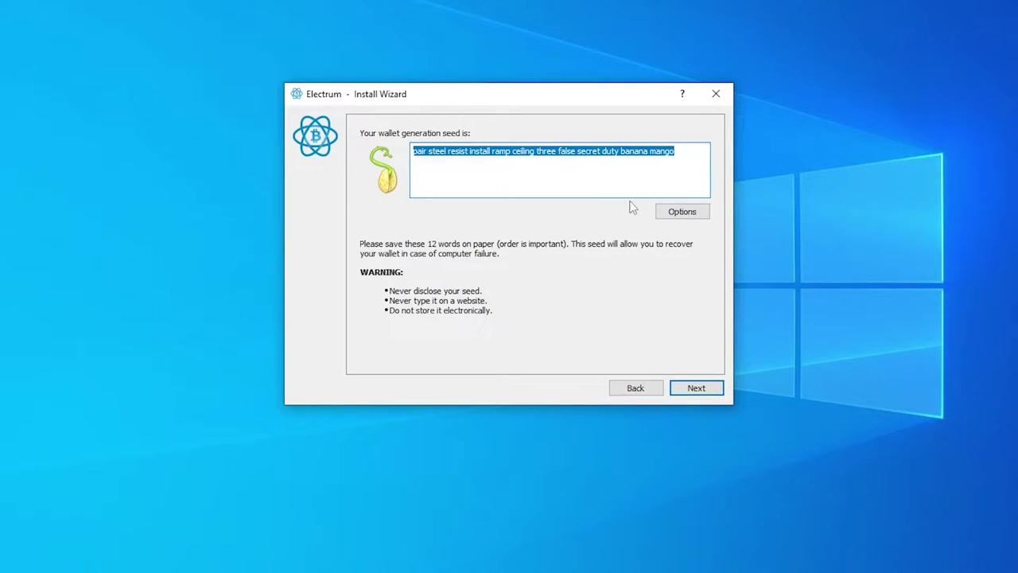
# Step: Check the seed Options, tick custom words, cancel without applying, then reselect the seed text
pyautogui.click(681, 211)
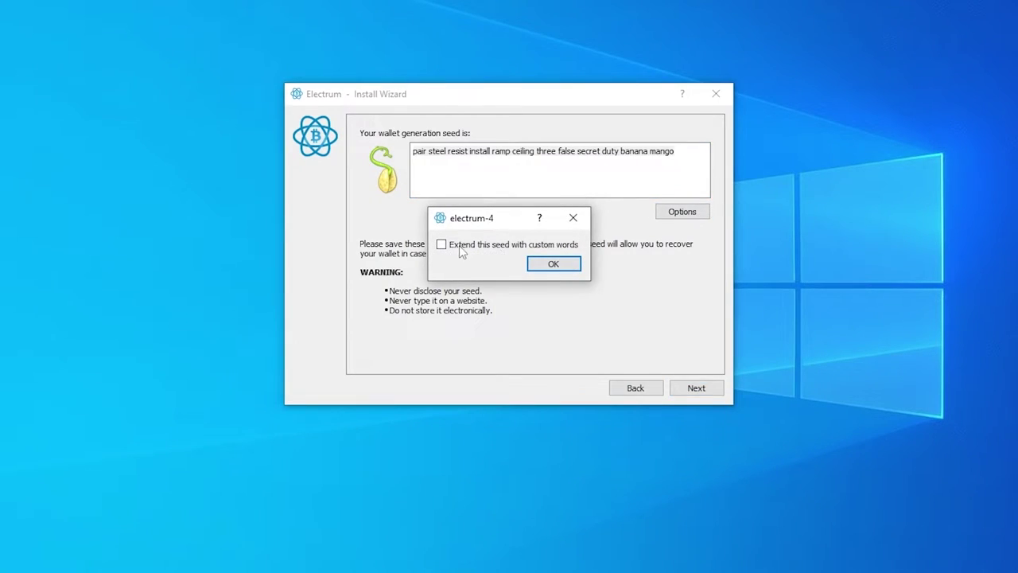
pyautogui.click(462, 250)
pyautogui.click(574, 219)
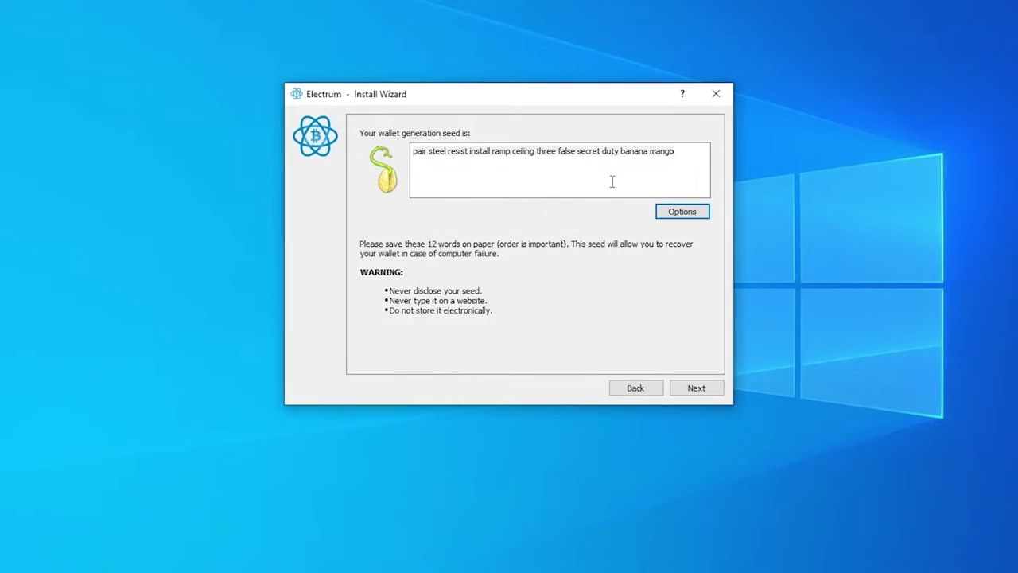
pyautogui.tripleClick(703, 158)
pyautogui.click(692, 159)
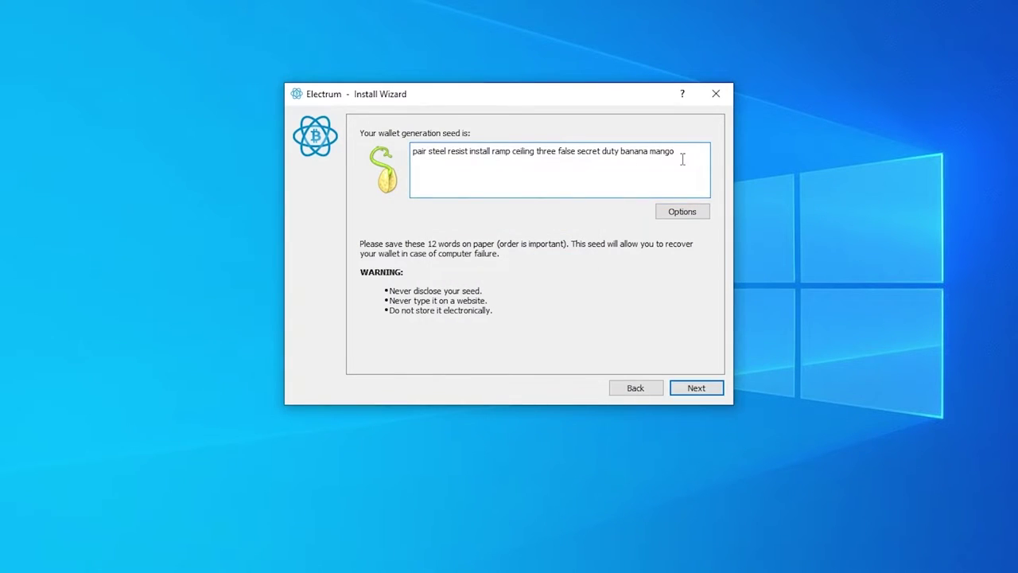
pyautogui.doubleClick(683, 159)
pyautogui.tripleClick(682, 159)
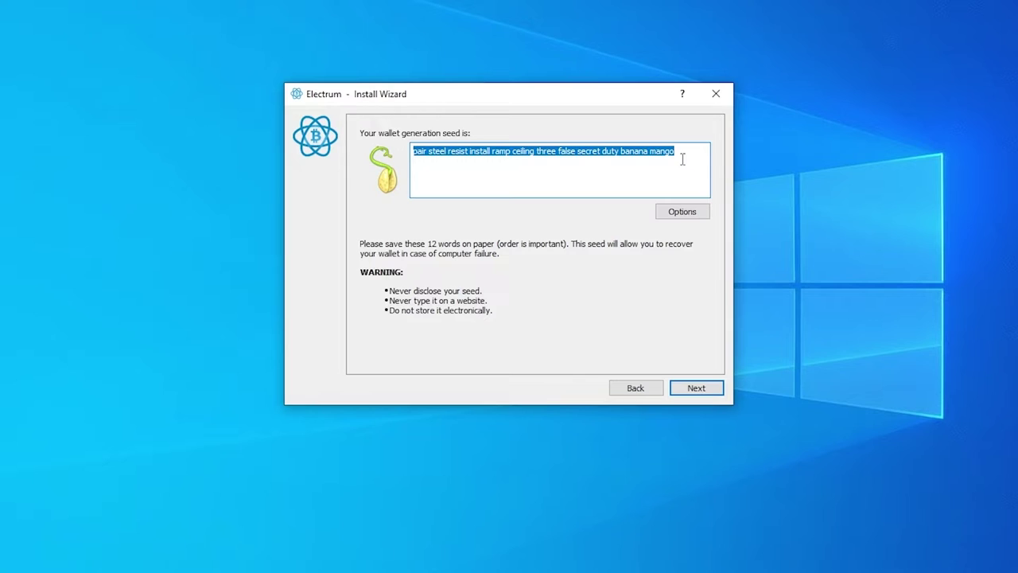
pyautogui.click(657, 165)
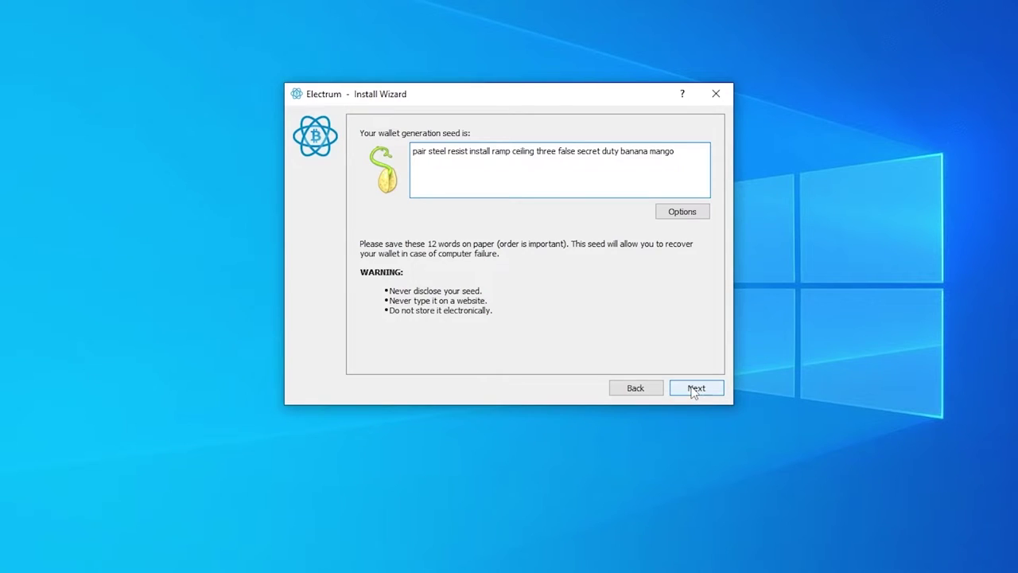
# Step: Advance to the Confirm Seed page and place the cursor in its entry box
pyautogui.click(695, 389)
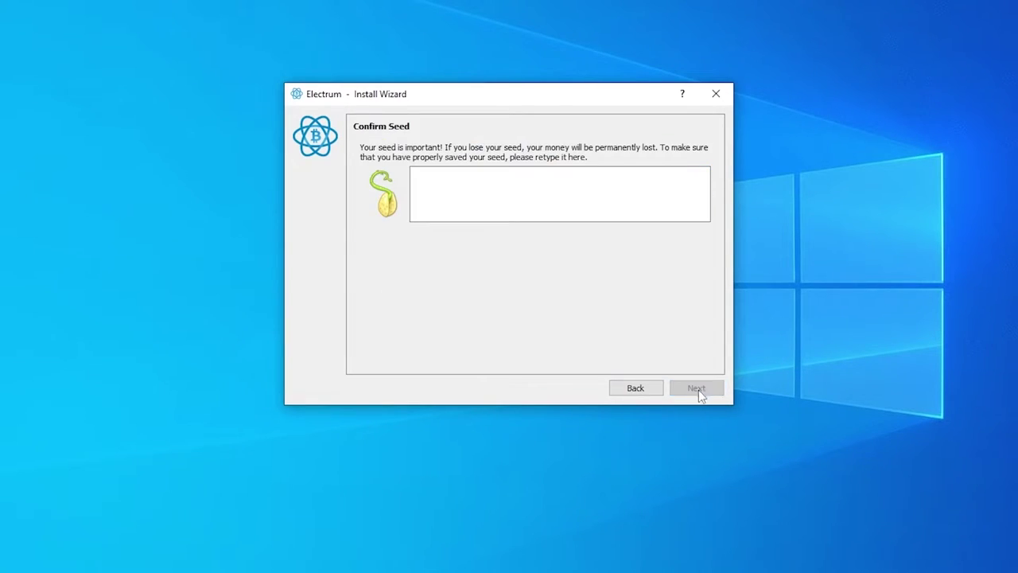
pyautogui.click(472, 187)
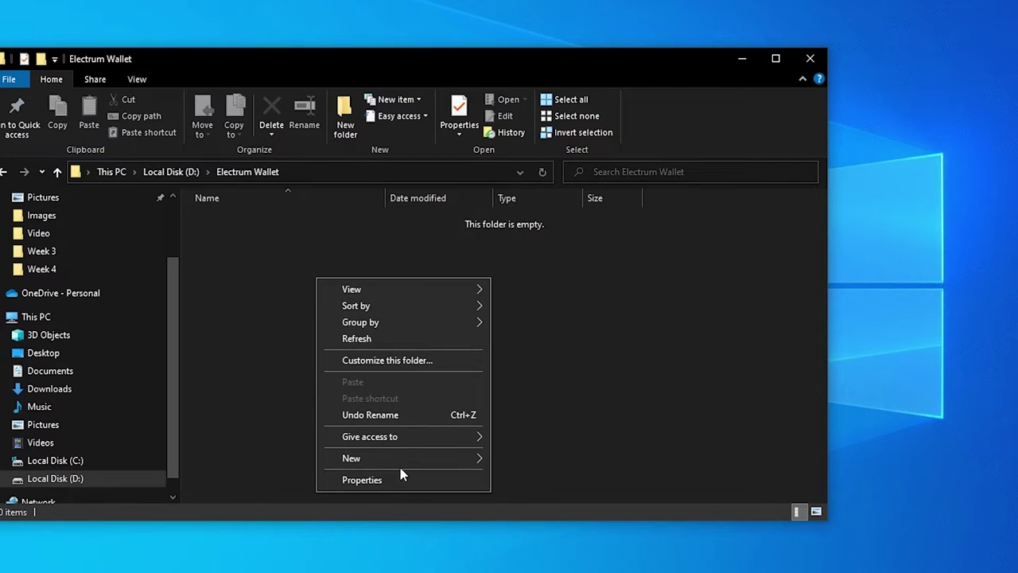
# Step: Create New Text Document.txt in the Electrum Wallet folder and open it in Notepad
pyautogui.moveTo(416, 458)
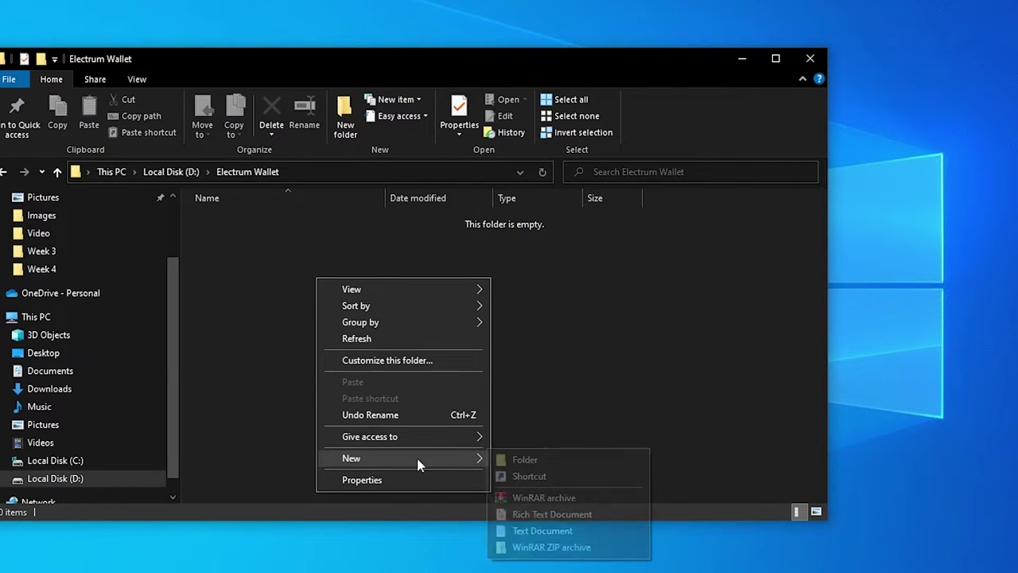
pyautogui.click(543, 530)
pyautogui.click(314, 273)
pyautogui.doubleClick(303, 220)
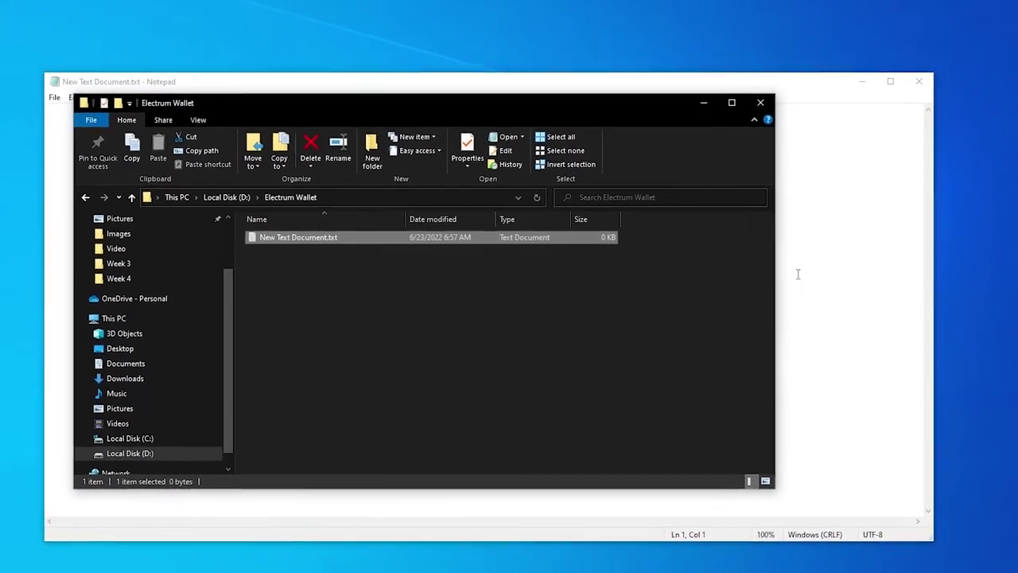
pyautogui.click(798, 273)
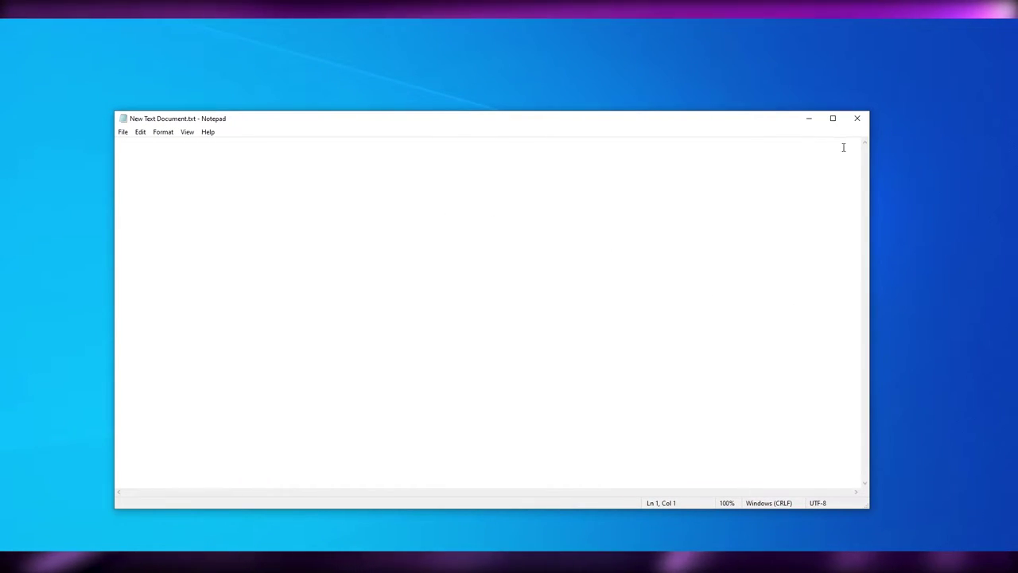
pyautogui.click(808, 118)
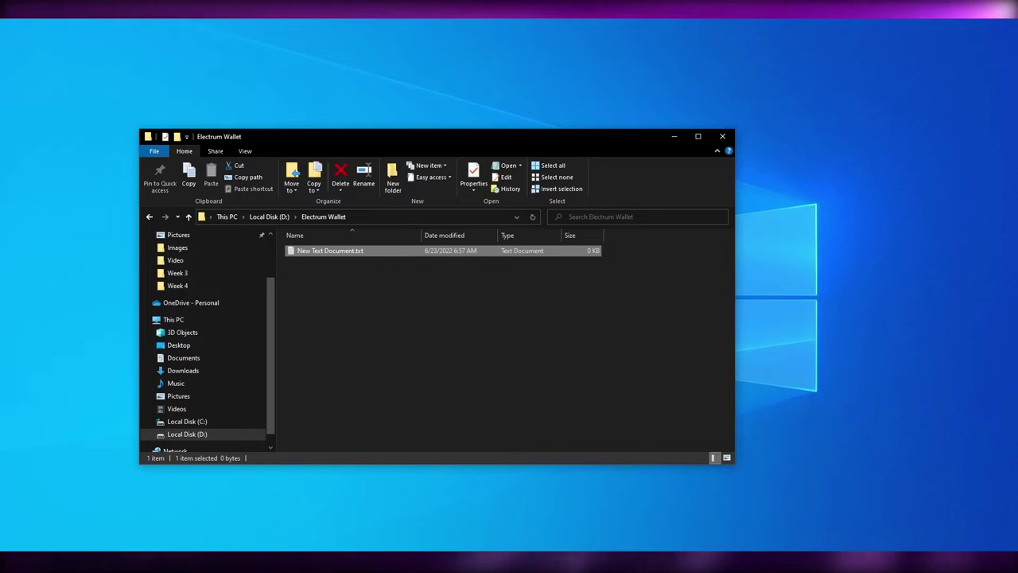
# Step: Go back to the seed page in Electrum and copy the whole seed phrase
pyautogui.click(561, 562)
pyautogui.click(598, 370)
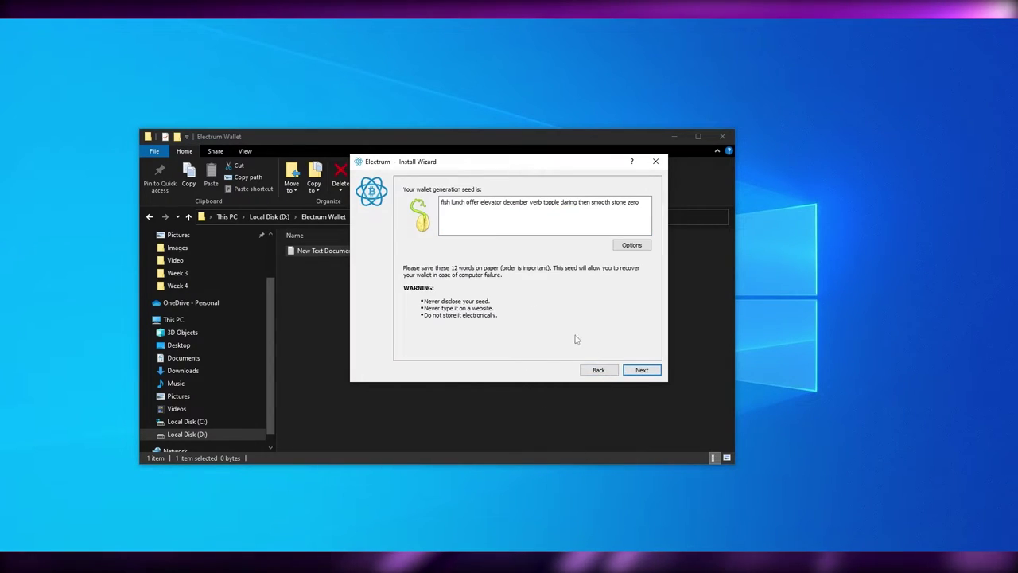
pyautogui.rightClick(482, 204)
pyautogui.click(517, 219)
pyautogui.hotkey('ctrl', 'c')
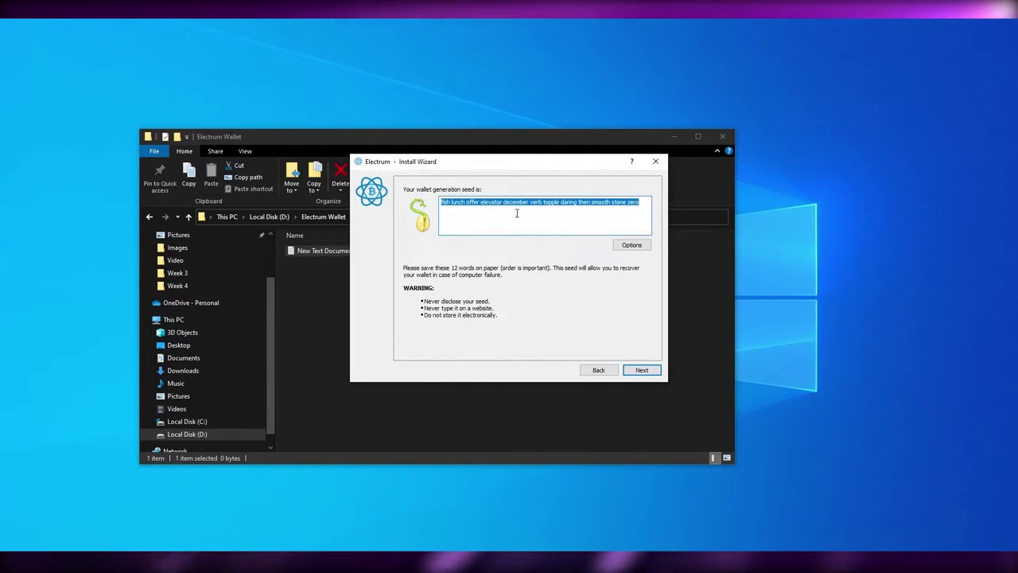
# Step: Paste the seed into the Notepad document and return to the Confirm Seed page
pyautogui.click(589, 561)
pyautogui.rightClick(506, 296)
pyautogui.click(549, 342)
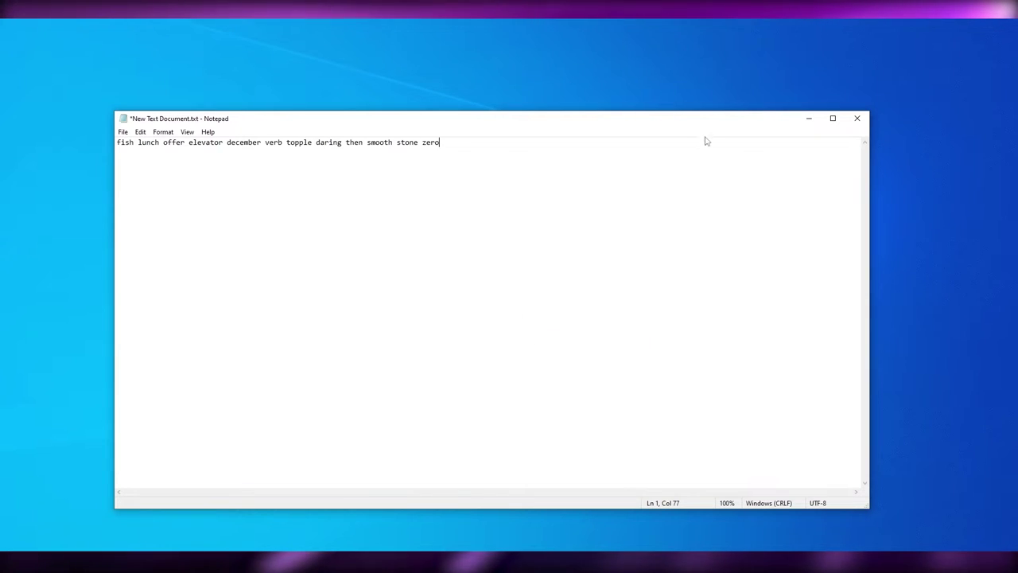
pyautogui.click(809, 118)
pyautogui.click(641, 369)
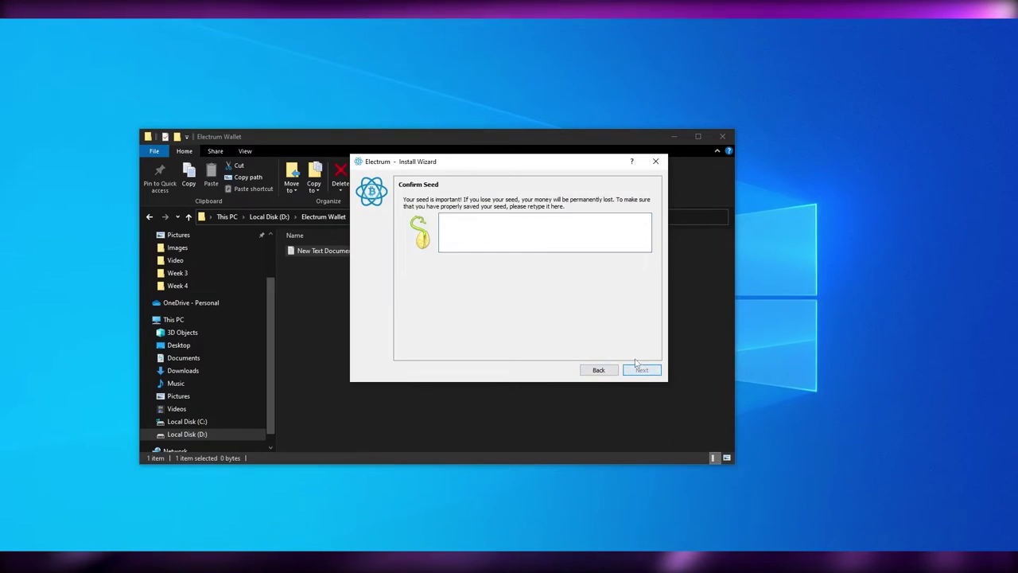
# Step: Move the Confirm Seed dialog to the right, beside the Notepad seed document
pyautogui.rightClick(521, 221)
pyautogui.click(479, 230)
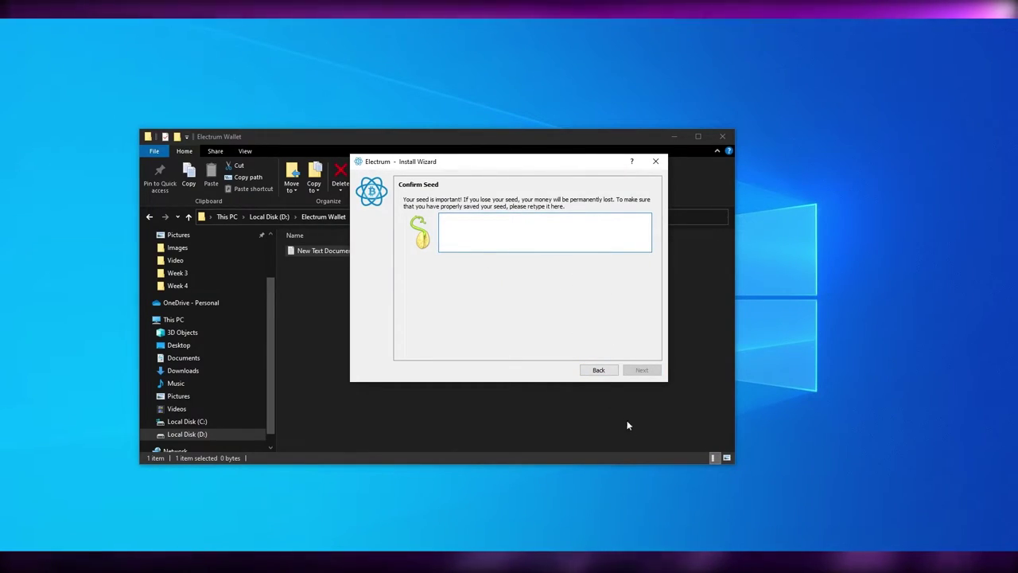
pyautogui.click(588, 562)
pyautogui.click(392, 561)
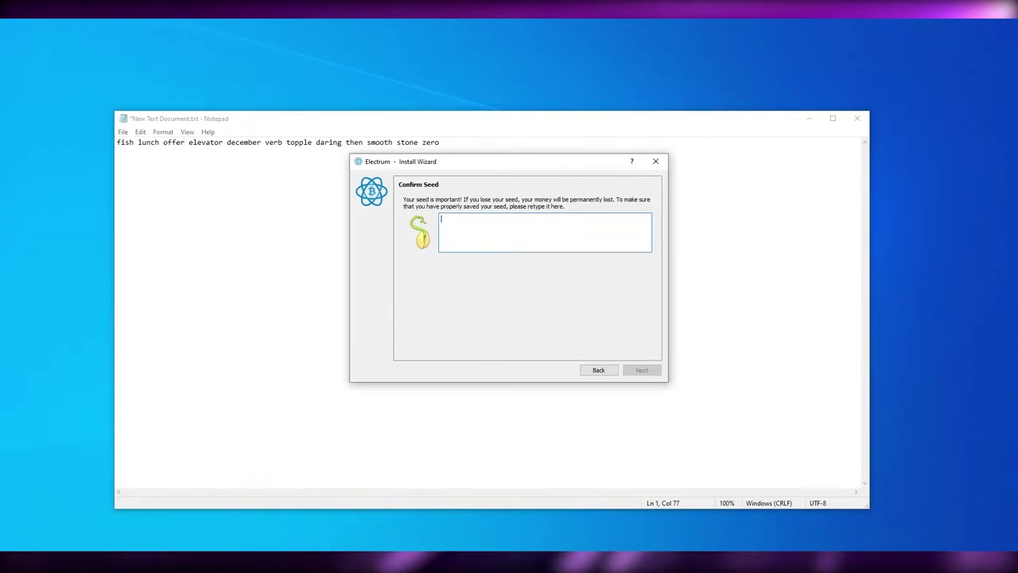
pyautogui.moveTo(479, 151); pyautogui.dragTo(606, 170)
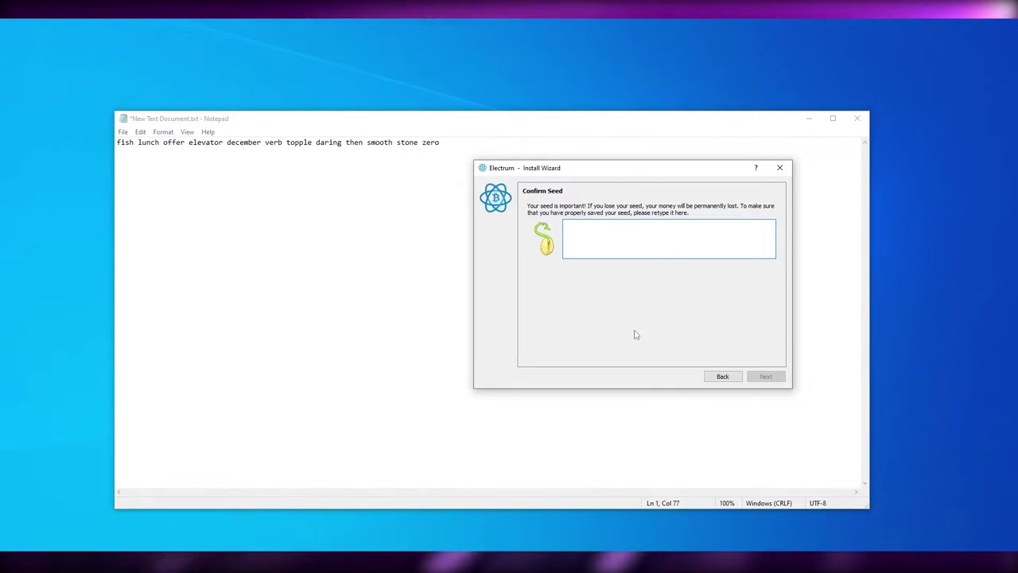
# Step: Paste the saved seed into the confirmation box with Ctrl+V and continue to password setup
pyautogui.write('f')
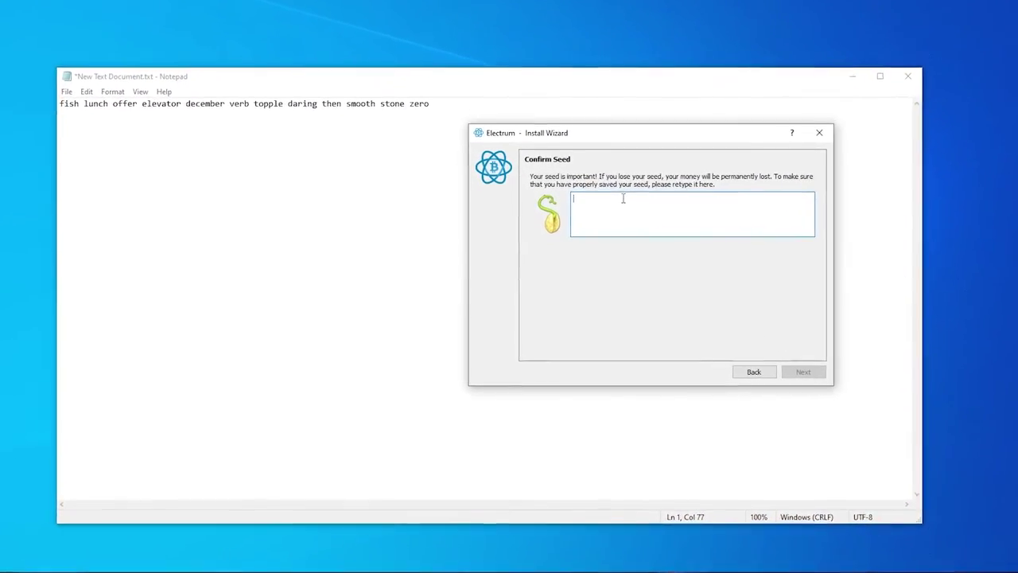
pyautogui.hotkey('ctrl', 'v')
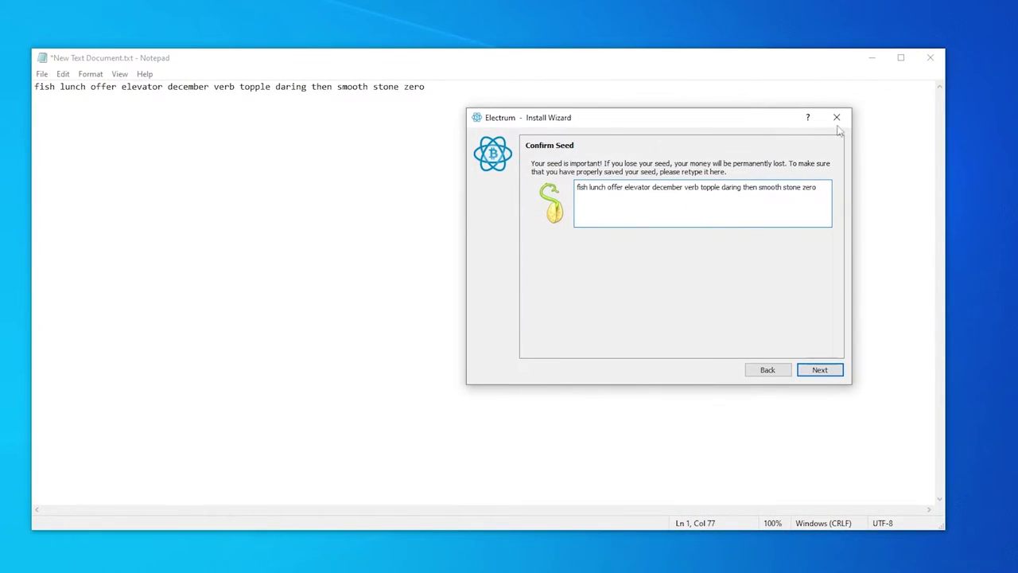
pyautogui.click(870, 58)
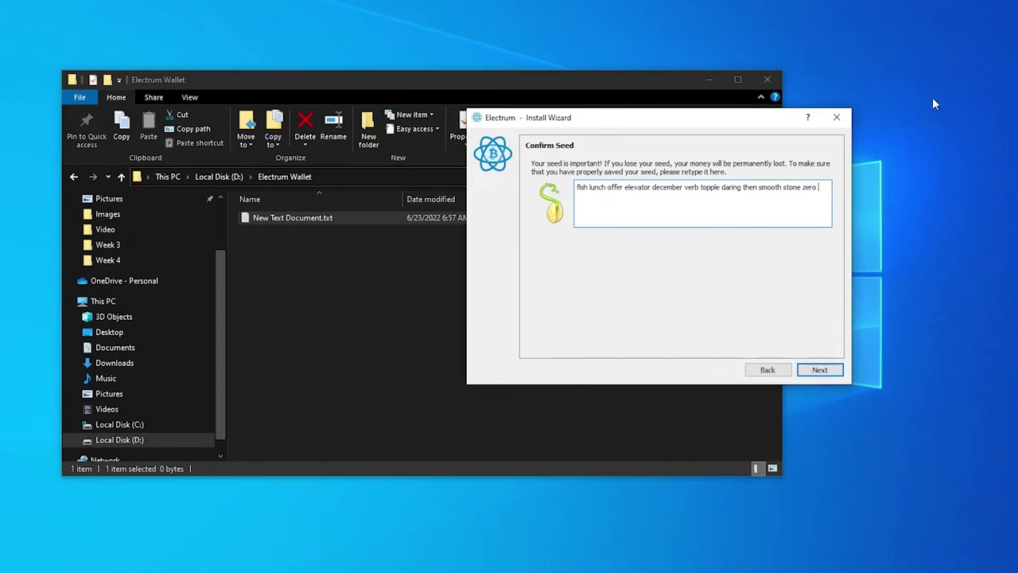
pyautogui.click(709, 80)
pyautogui.click(826, 371)
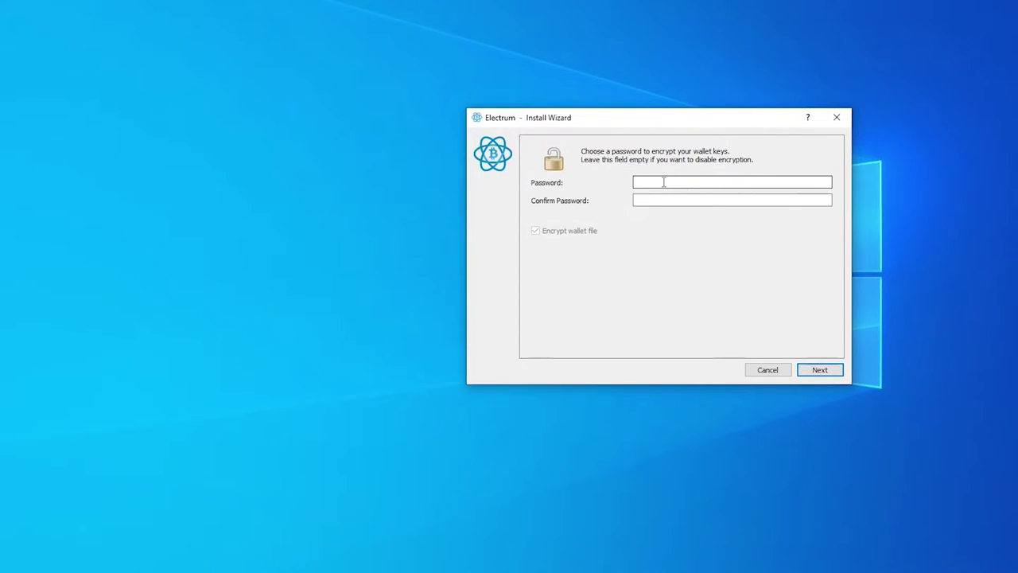
# Step: Enter and confirm a wallet password with file encryption kept on, then finish wallet creation
pyautogui.write('12345')
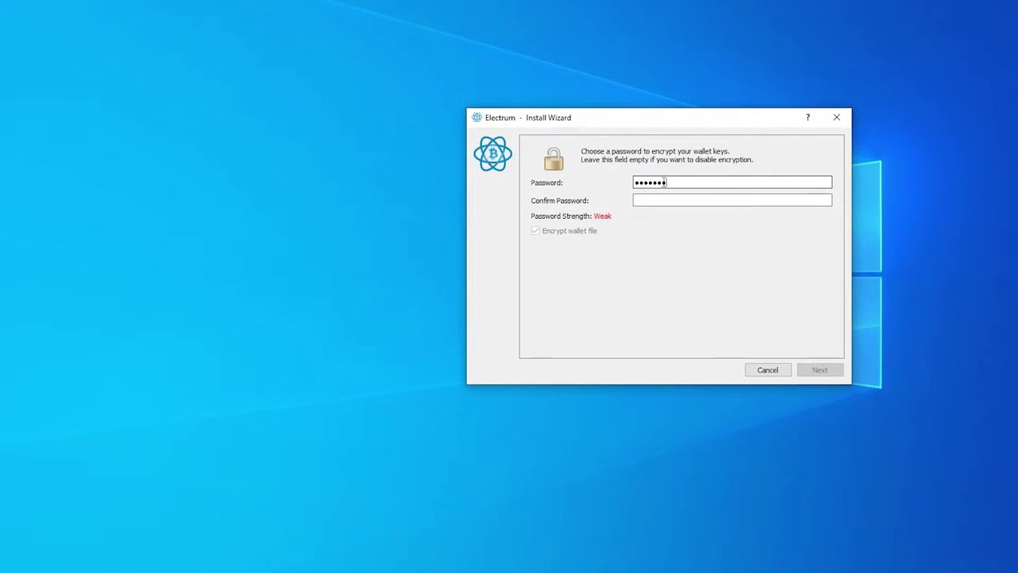
pyautogui.write('6789012345')
pyautogui.click(716, 200)
pyautogui.hotkey('ctrl', 'v')
pyautogui.click(809, 379)
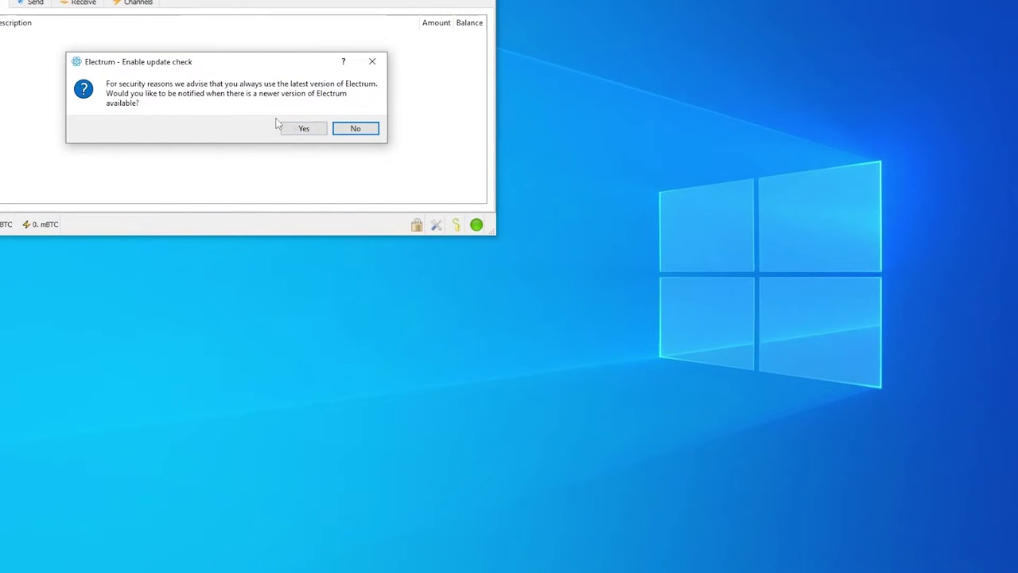
# Step: Accept update notifications, then browse the Send and Receive pages and their description and amount fields
pyautogui.click(318, 129)
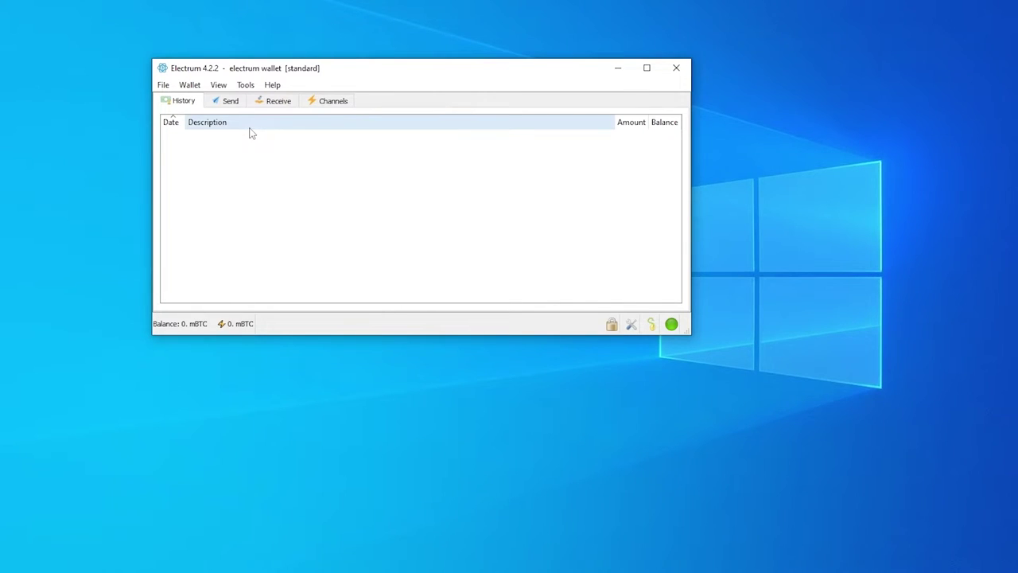
pyautogui.click(234, 102)
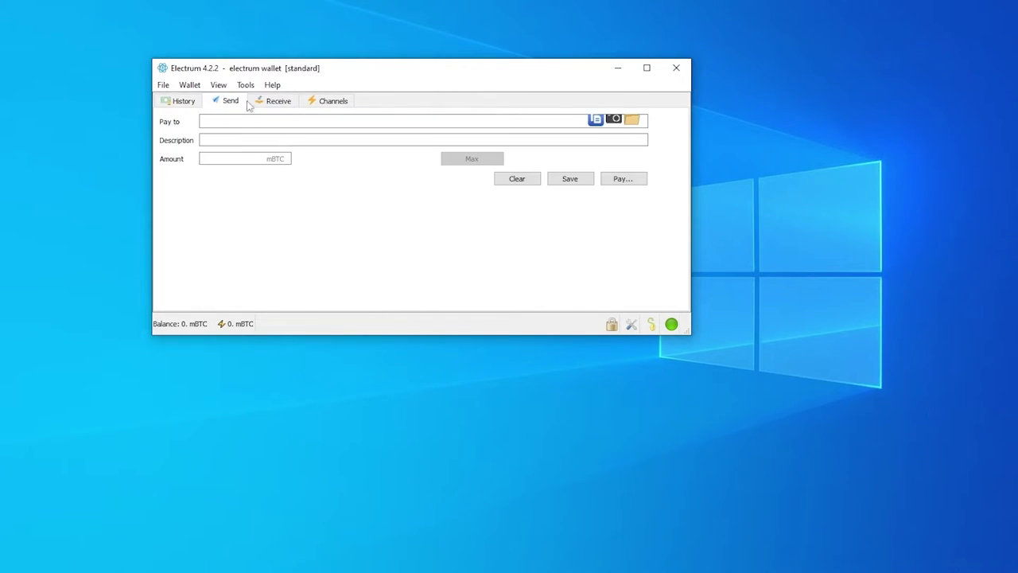
pyautogui.click(272, 102)
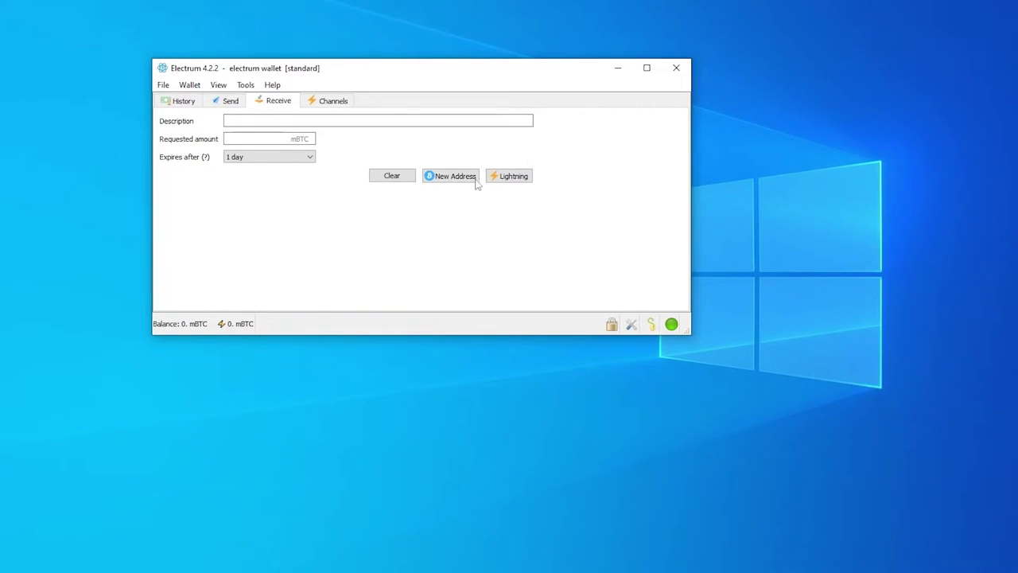
pyautogui.click(231, 120)
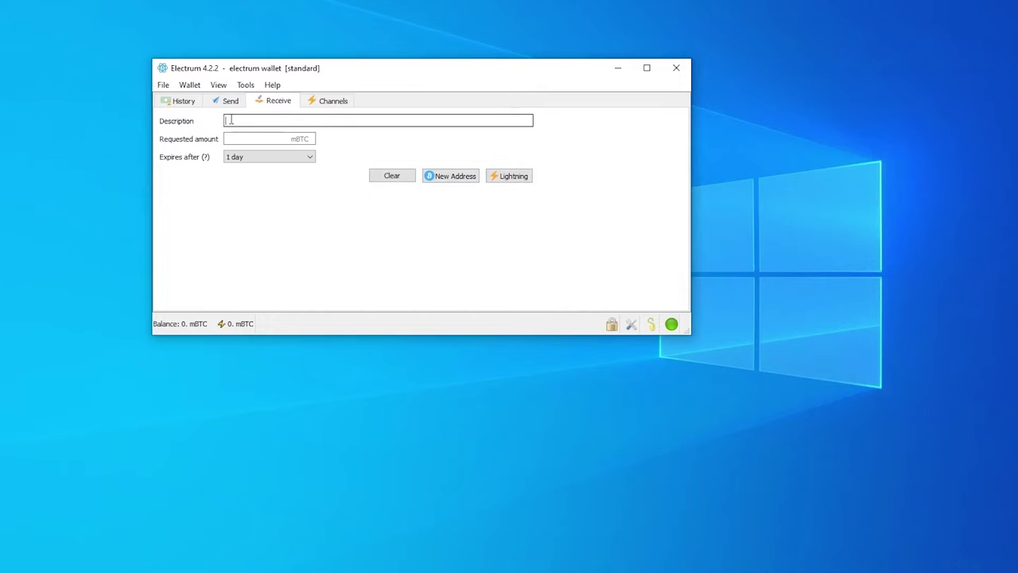
pyautogui.click(233, 138)
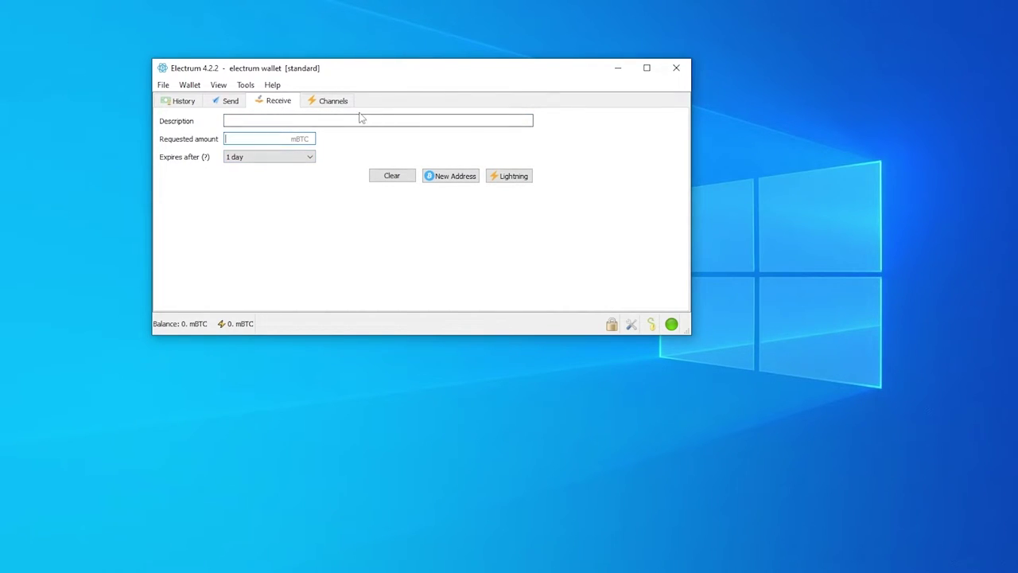
pyautogui.click(229, 103)
pyautogui.click(262, 103)
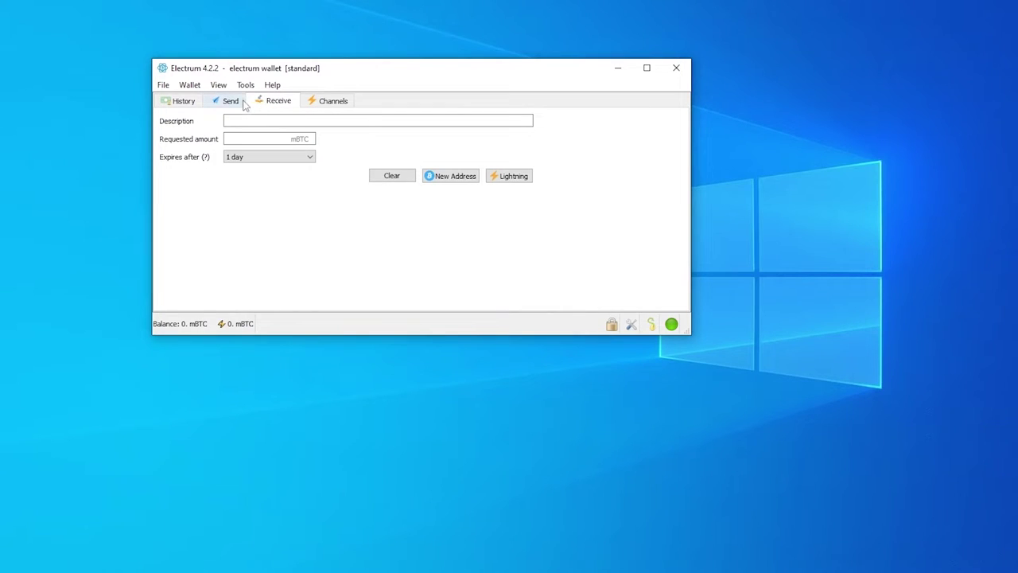
pyautogui.click(230, 101)
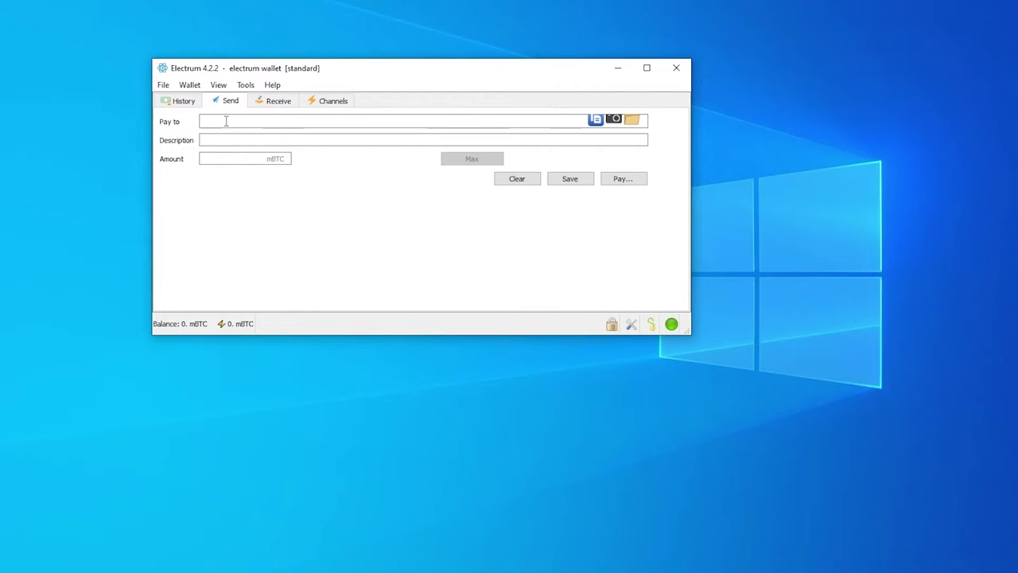
pyautogui.click(187, 85)
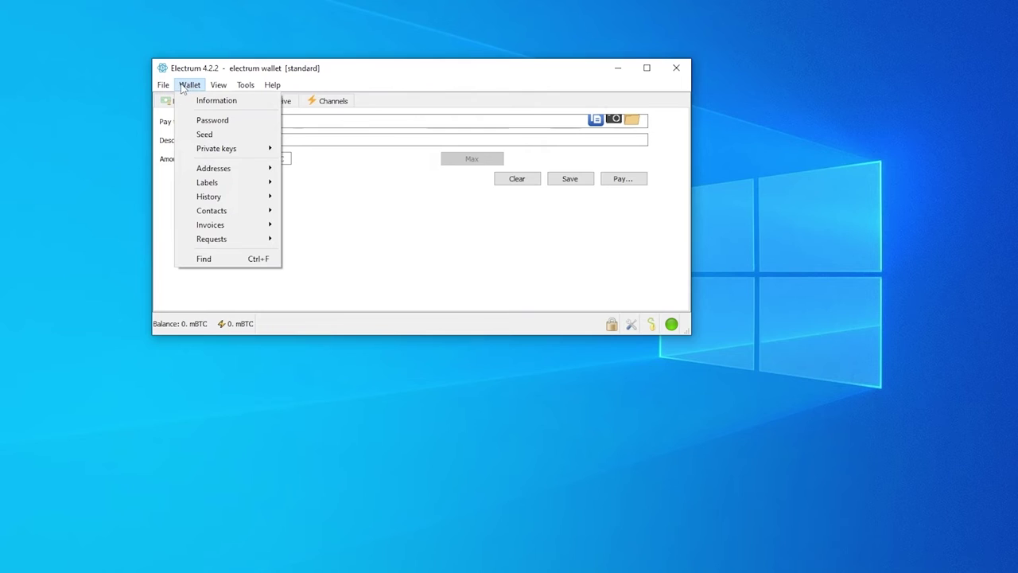
pyautogui.click(182, 87)
pyautogui.click(188, 85)
pyautogui.click(215, 98)
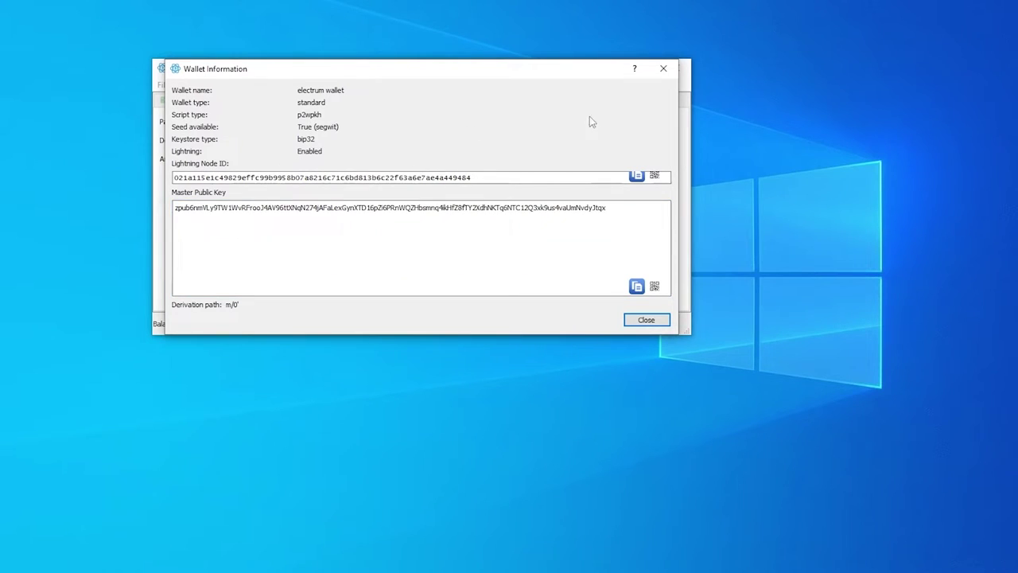
pyautogui.click(663, 68)
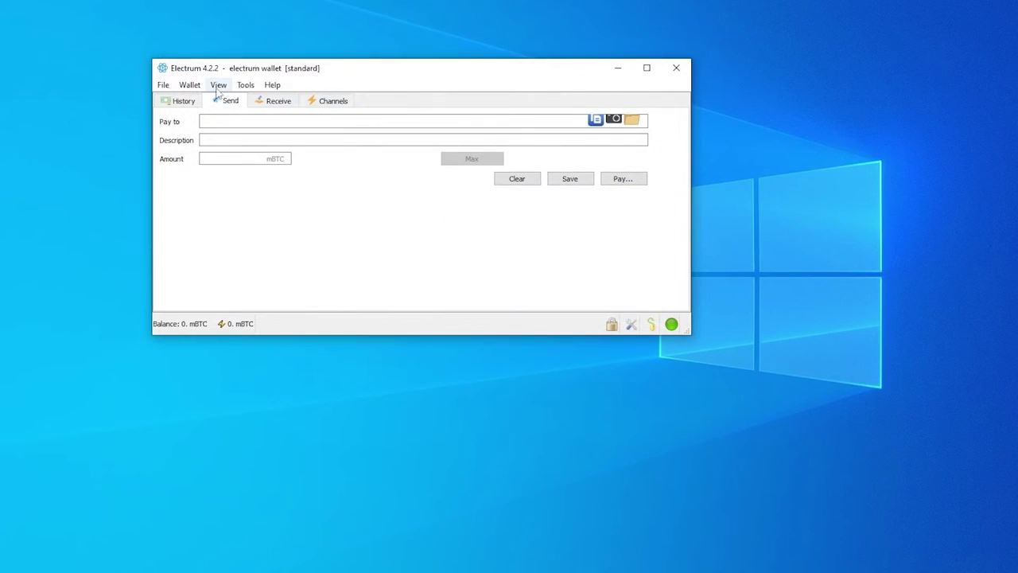
pyautogui.click(189, 84)
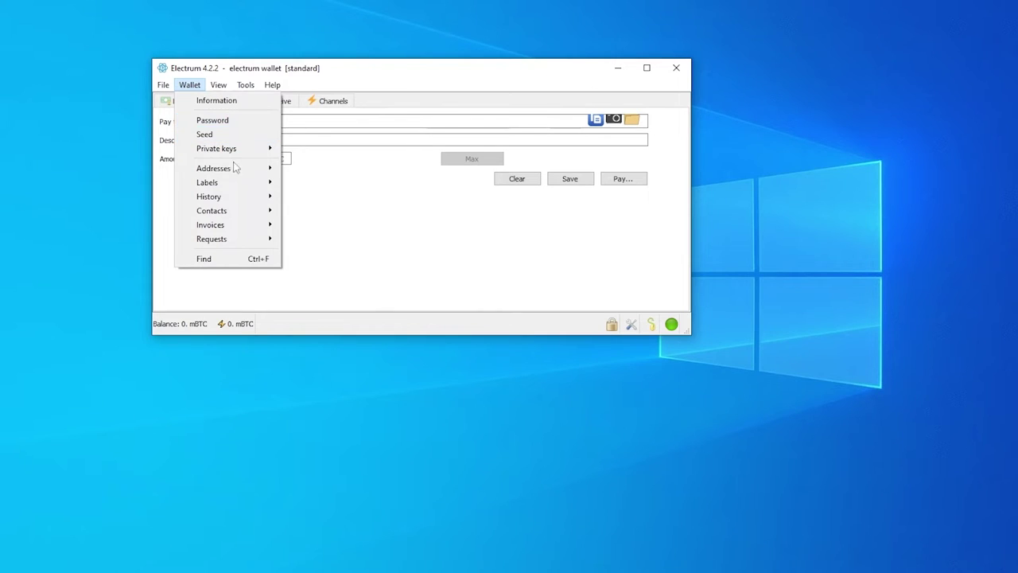
pyautogui.moveTo(255, 168)
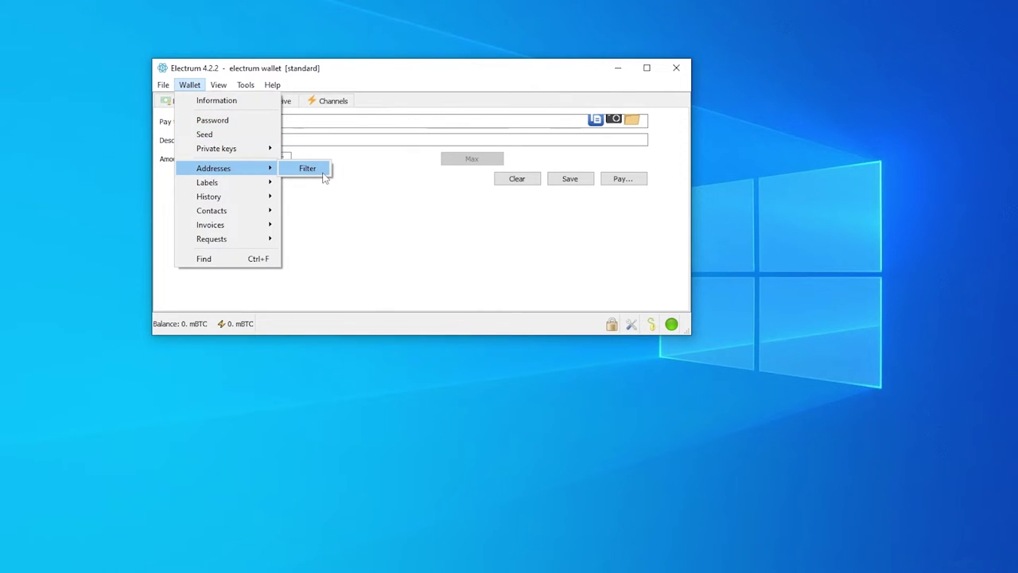
pyautogui.click(307, 168)
pyautogui.click(201, 87)
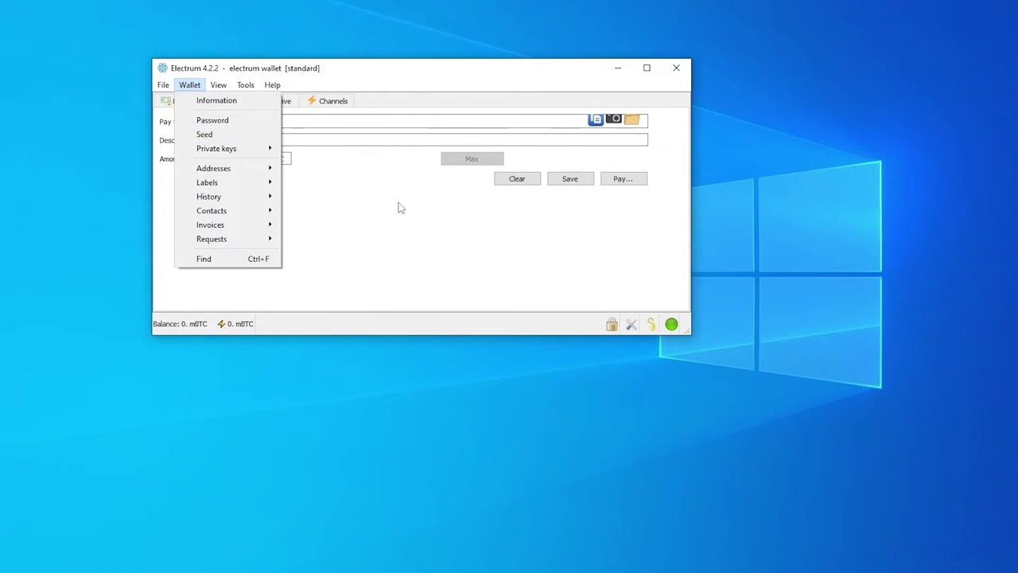
pyautogui.click(463, 211)
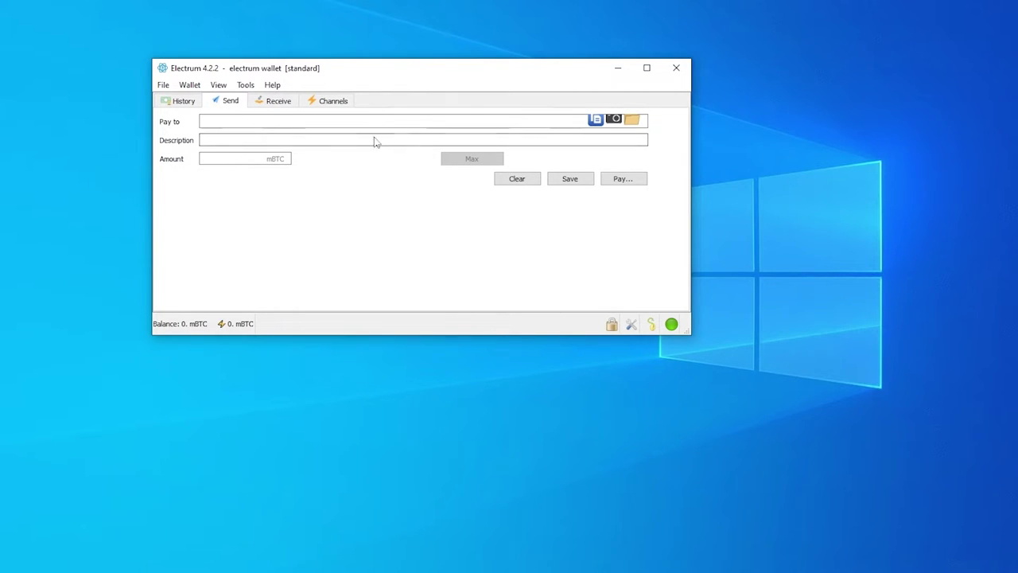
# Step: View the transaction History page and look through the File menu
pyautogui.click(193, 102)
pyautogui.click(158, 89)
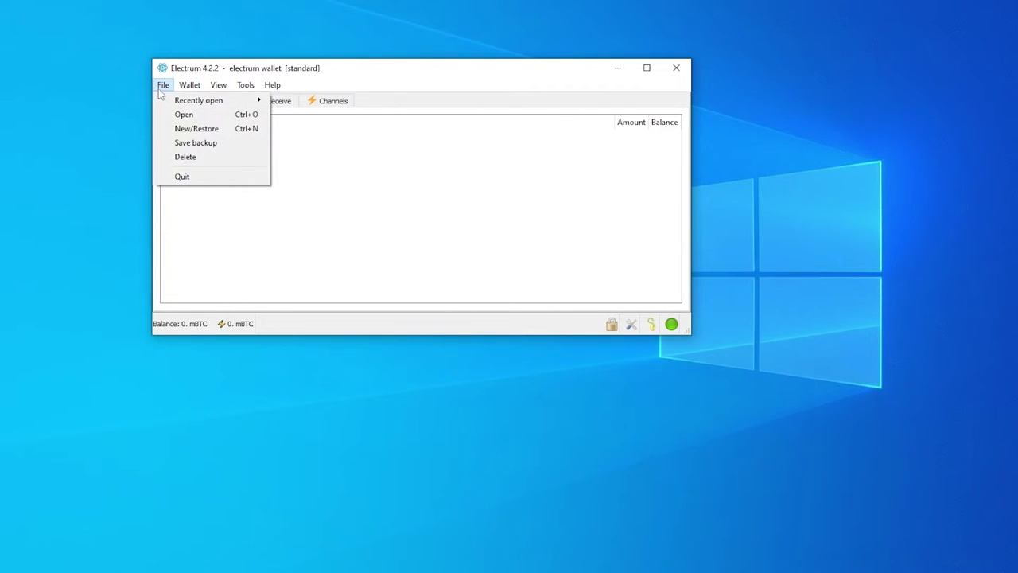
pyautogui.moveTo(198, 107)
pyautogui.click(448, 157)
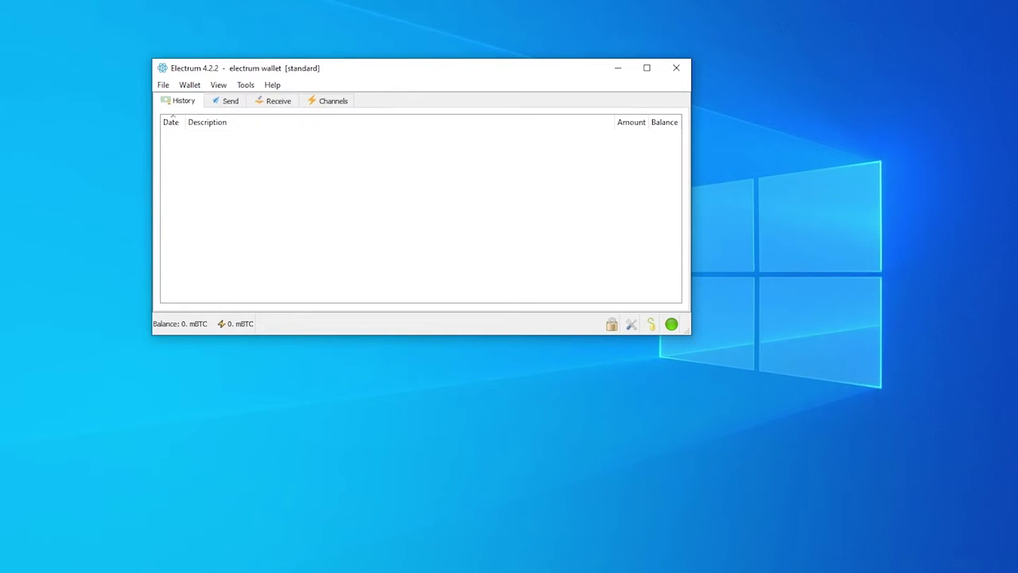
# Step: Cycle through the Send, Receive and History pages, ending on Send with View open
pyautogui.click(231, 101)
pyautogui.click(277, 101)
pyautogui.click(196, 103)
pyautogui.click(229, 101)
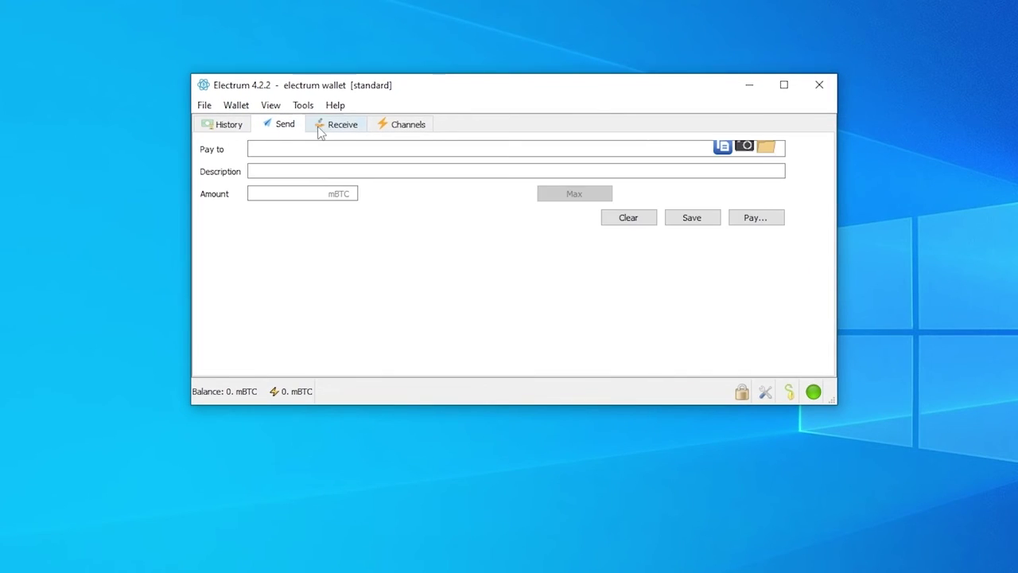
pyautogui.click(319, 133)
pyautogui.click(280, 124)
pyautogui.click(270, 105)
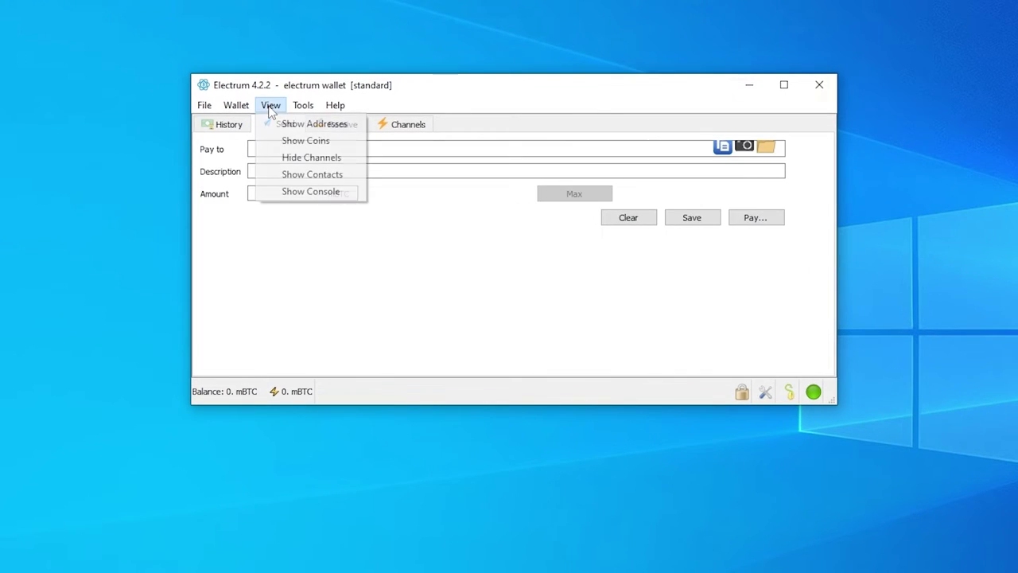
# Step: Add the Addresses page and display the wallet's address list
pyautogui.click(305, 126)
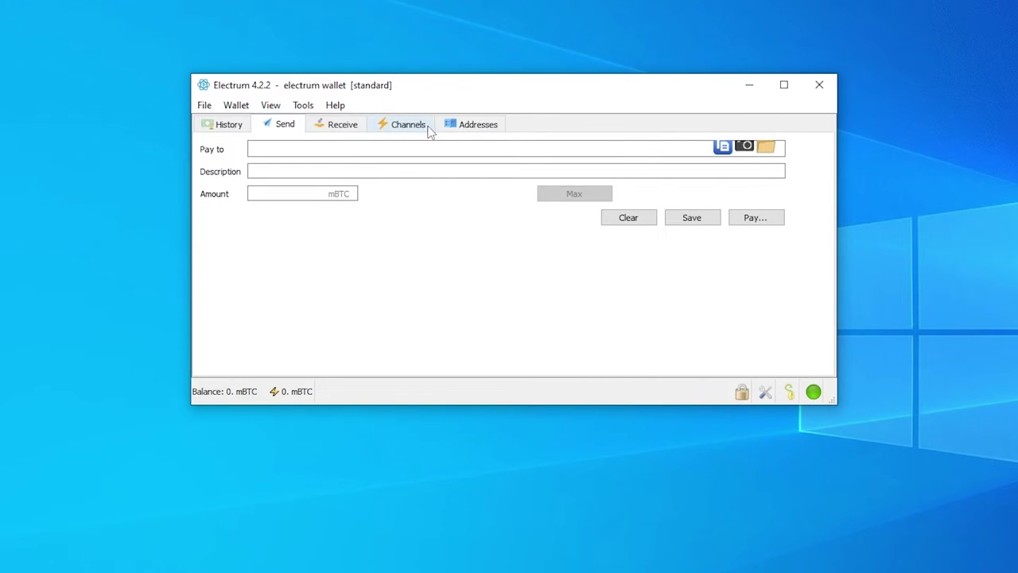
pyautogui.click(483, 126)
pyautogui.scroll(-7, 325, 205)
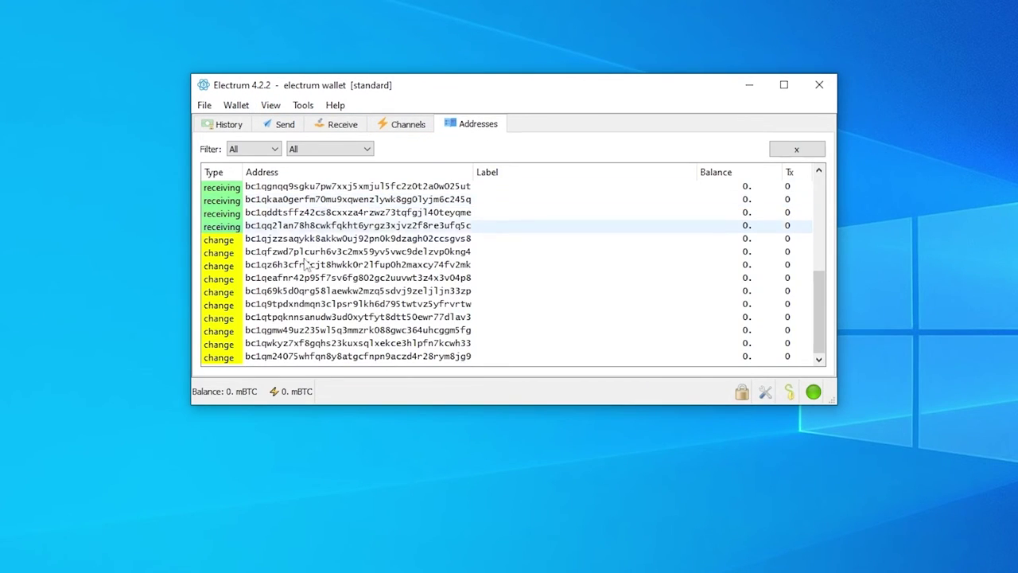
pyautogui.scroll(7, 239, 199)
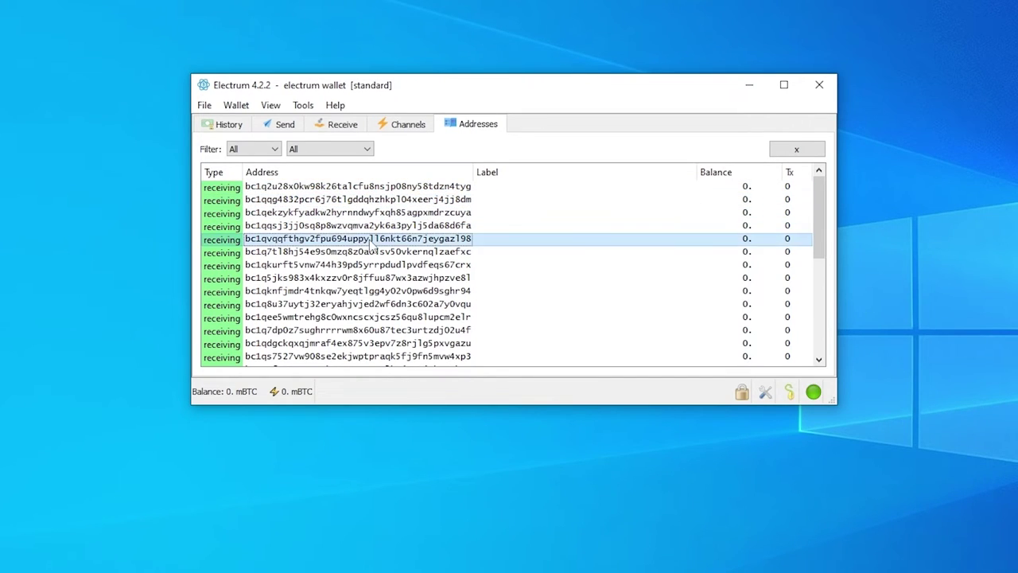
# Step: Inspect the receiving and change addresses, sort the list by type, then return to Send
pyautogui.click(384, 265)
pyautogui.scroll(-3, 391, 288)
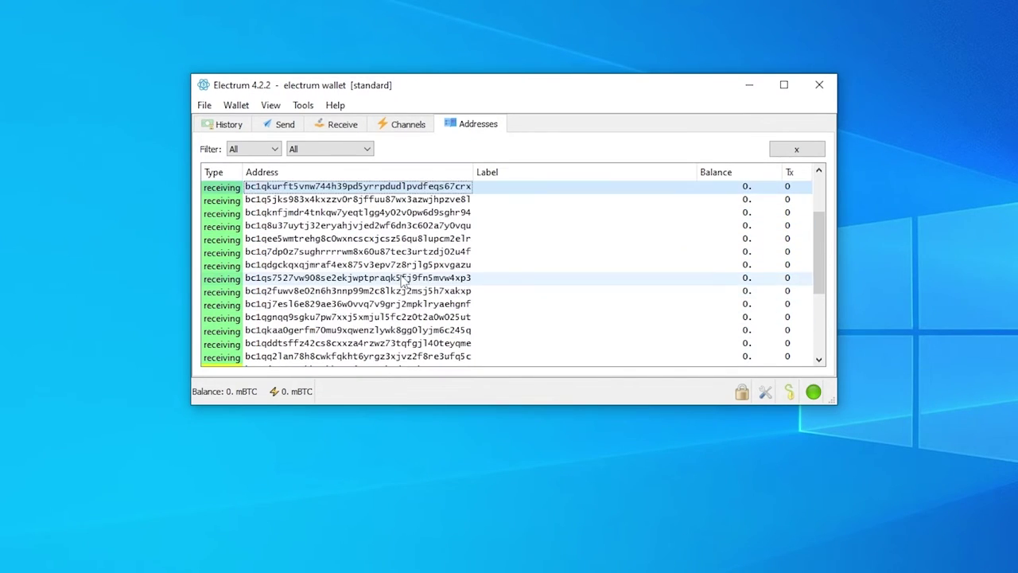
pyautogui.scroll(-3, 397, 296)
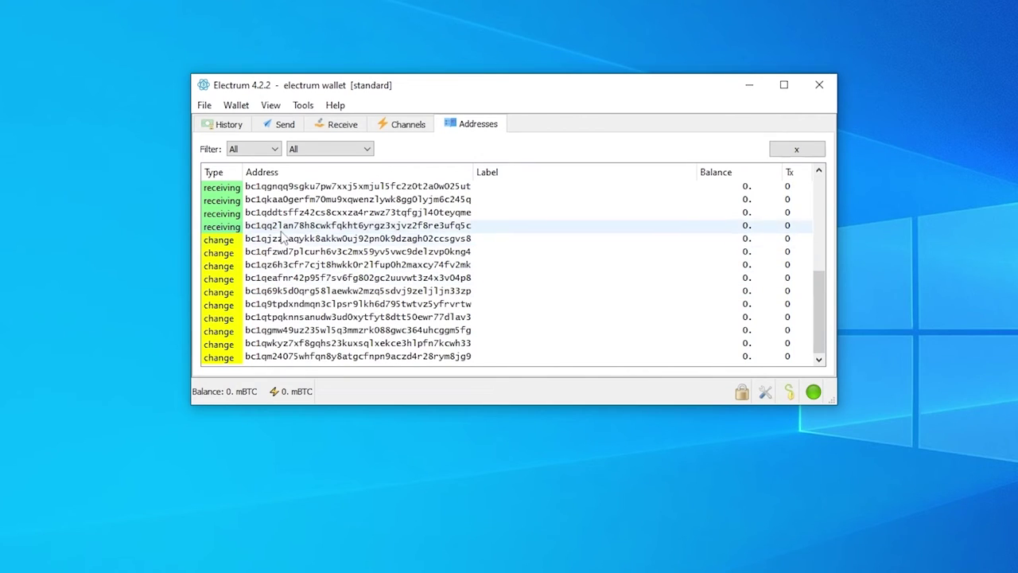
pyautogui.click(272, 241)
pyautogui.click(218, 242)
pyautogui.click(221, 226)
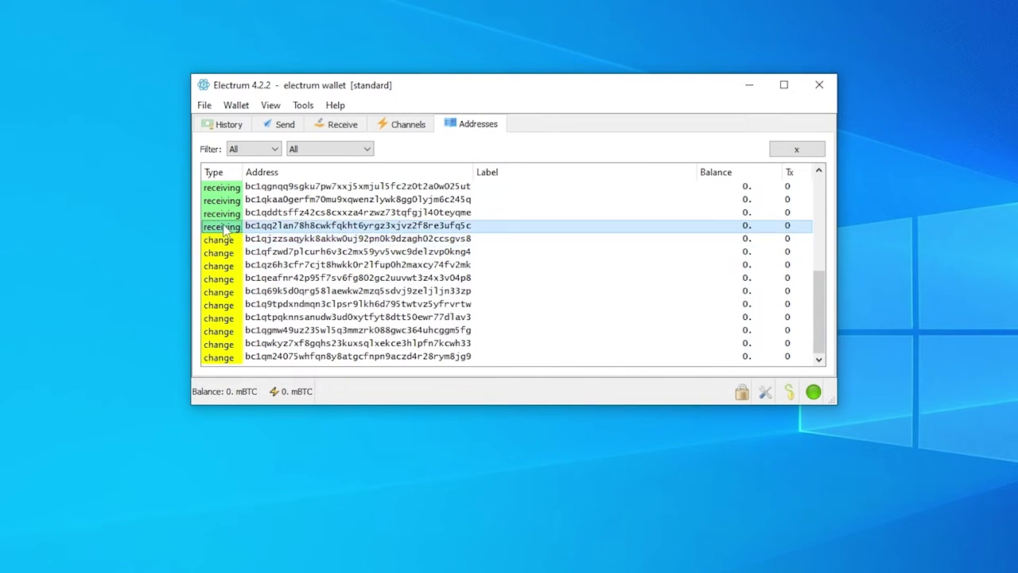
pyautogui.click(215, 172)
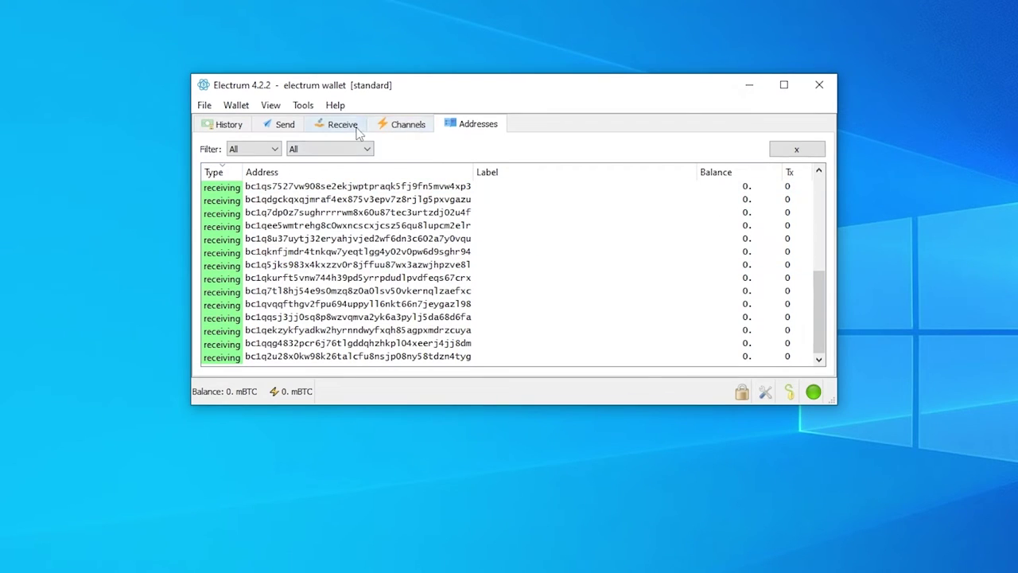
pyautogui.click(255, 130)
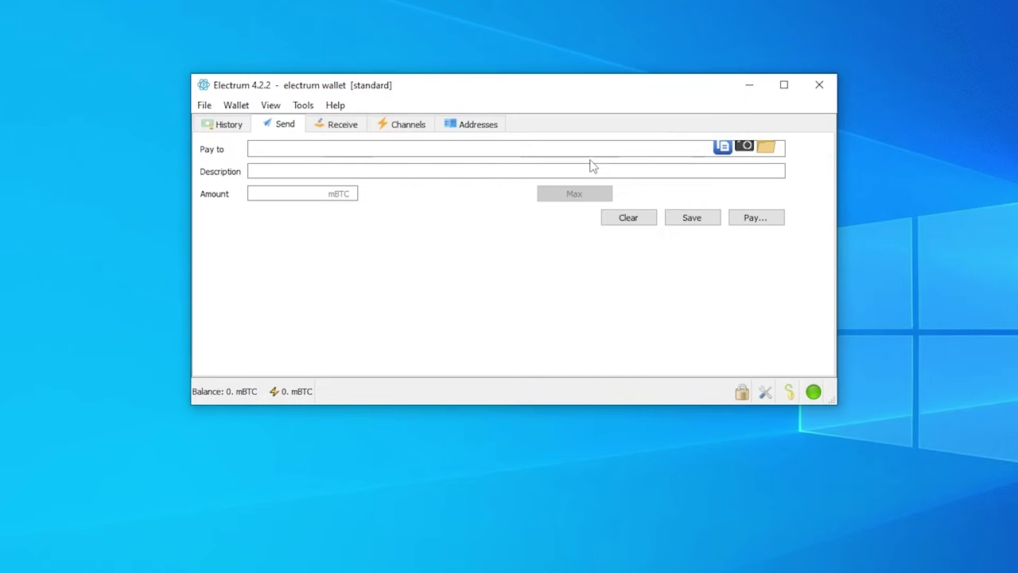
# Step: Visit the Pay to and Amount fields on Send, then switch to the Receive form
pyautogui.click(488, 171)
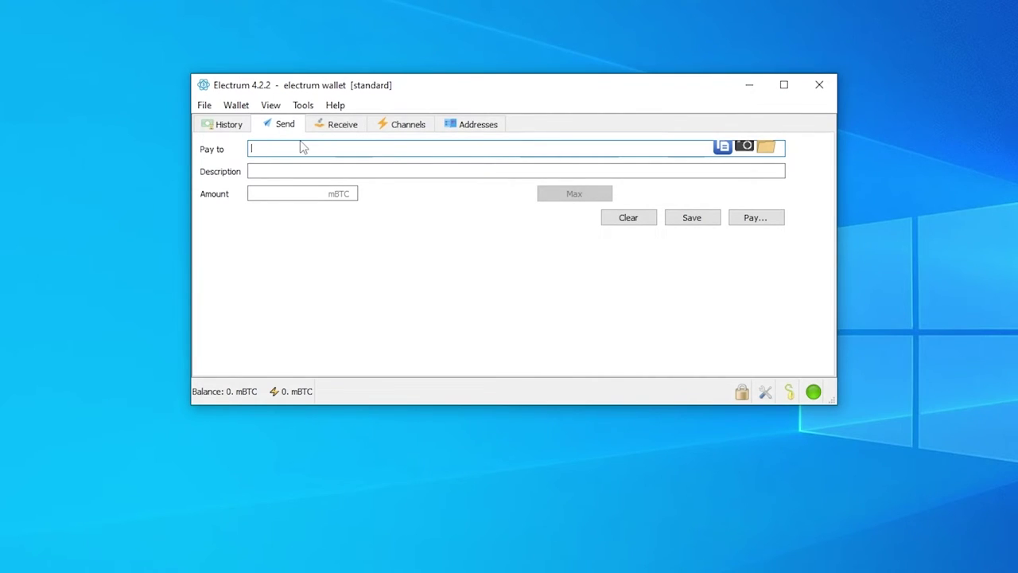
pyautogui.click(272, 198)
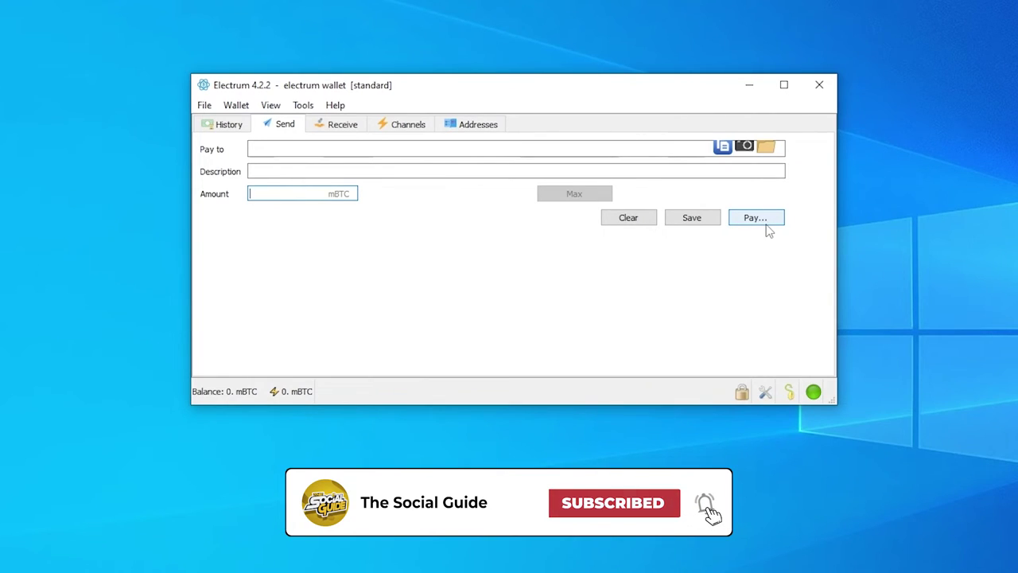
pyautogui.click(347, 128)
# Step: Generate a new receiving address and view it as a bitcoin URI and as a plain address
pyautogui.click(287, 150)
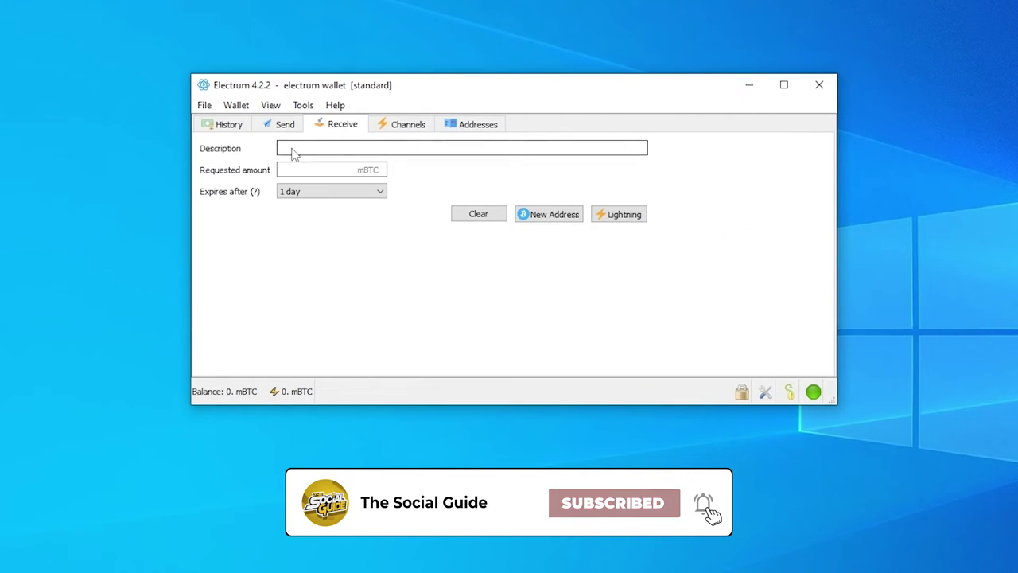
pyautogui.click(329, 168)
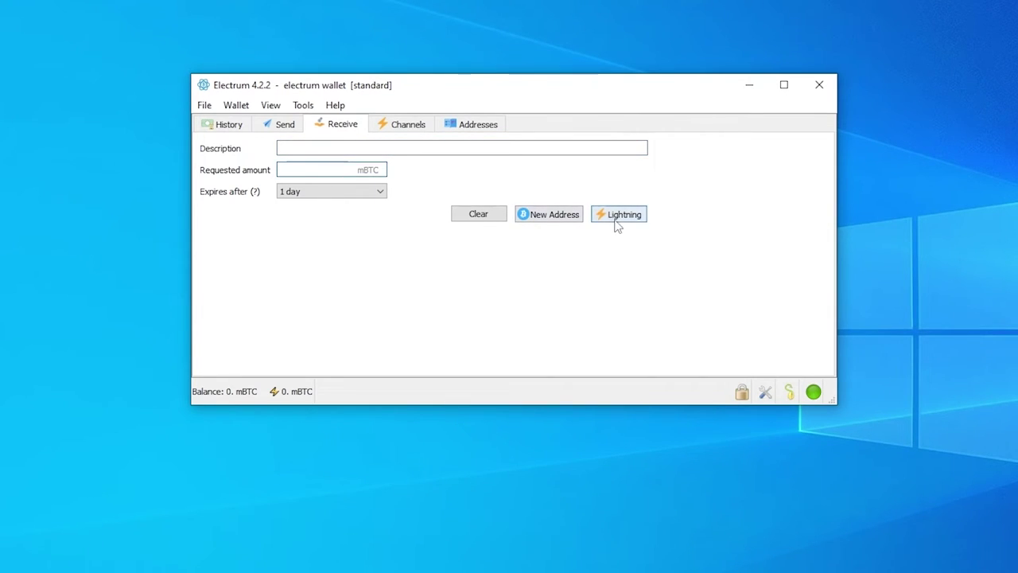
pyautogui.click(564, 217)
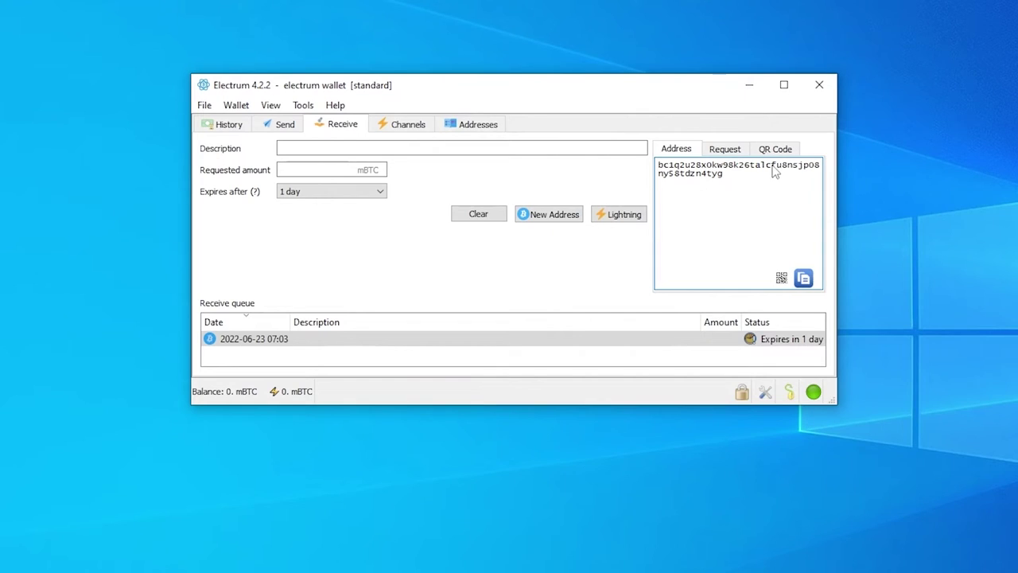
pyautogui.click(714, 153)
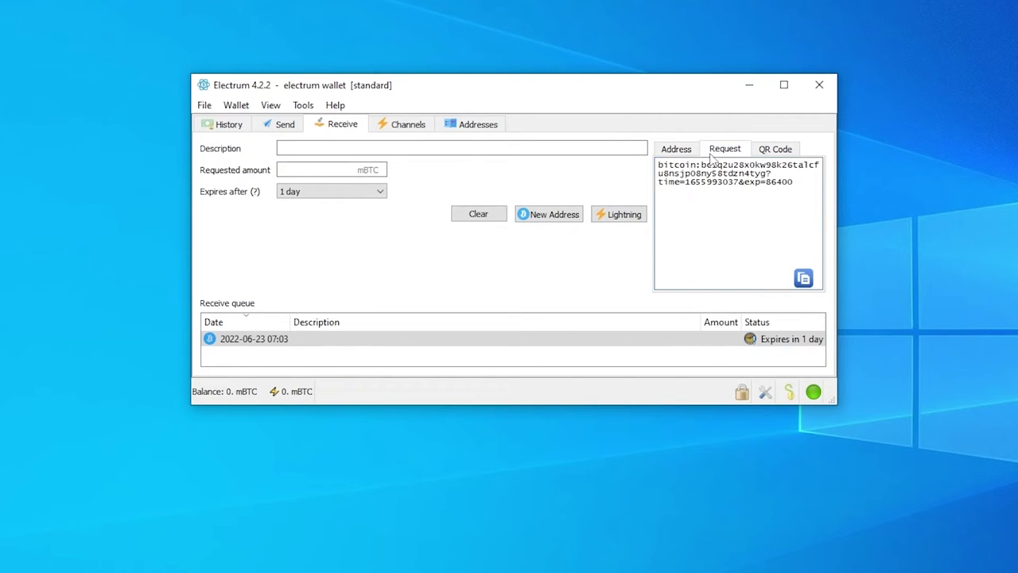
pyautogui.click(680, 152)
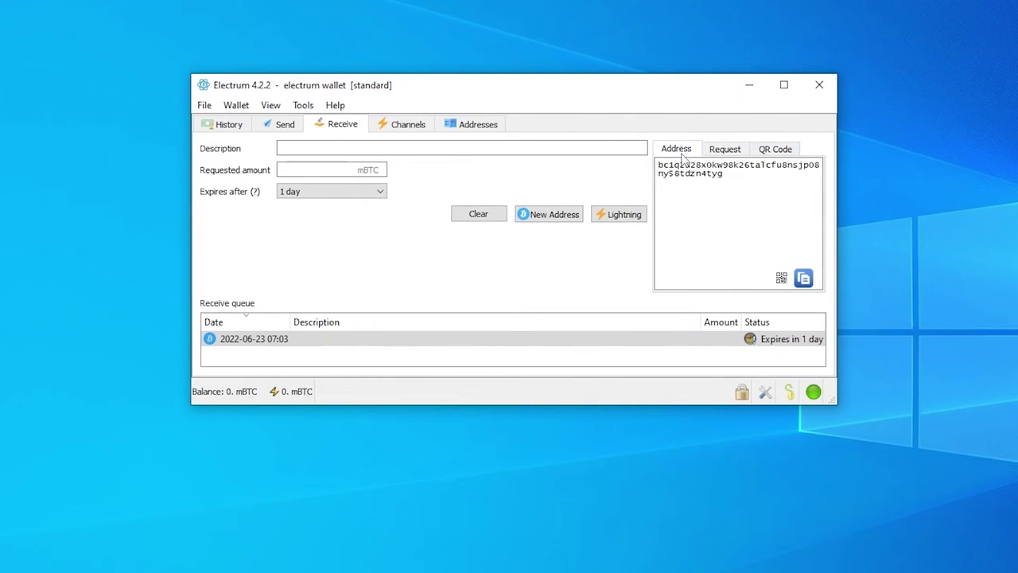
# Step: Try a Lightning request, dismiss the channel error, and return to the amount field
pyautogui.click(626, 219)
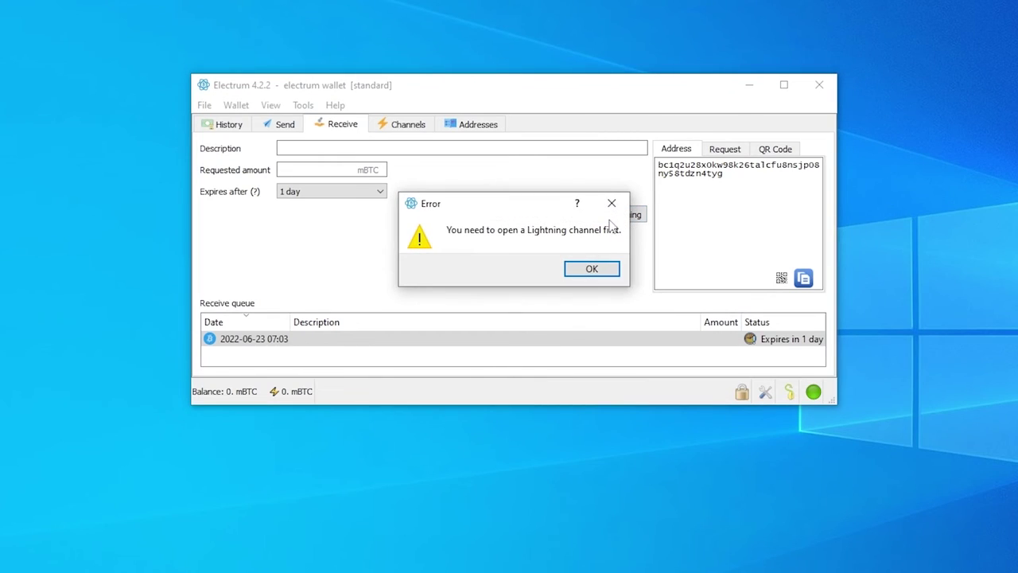
pyautogui.click(611, 202)
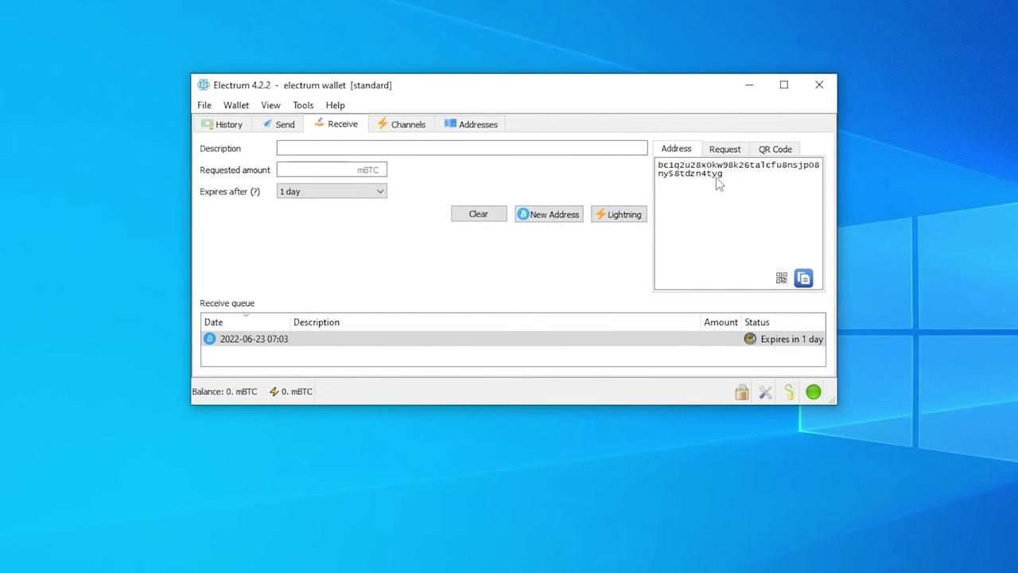
pyautogui.click(319, 178)
pyautogui.click(324, 194)
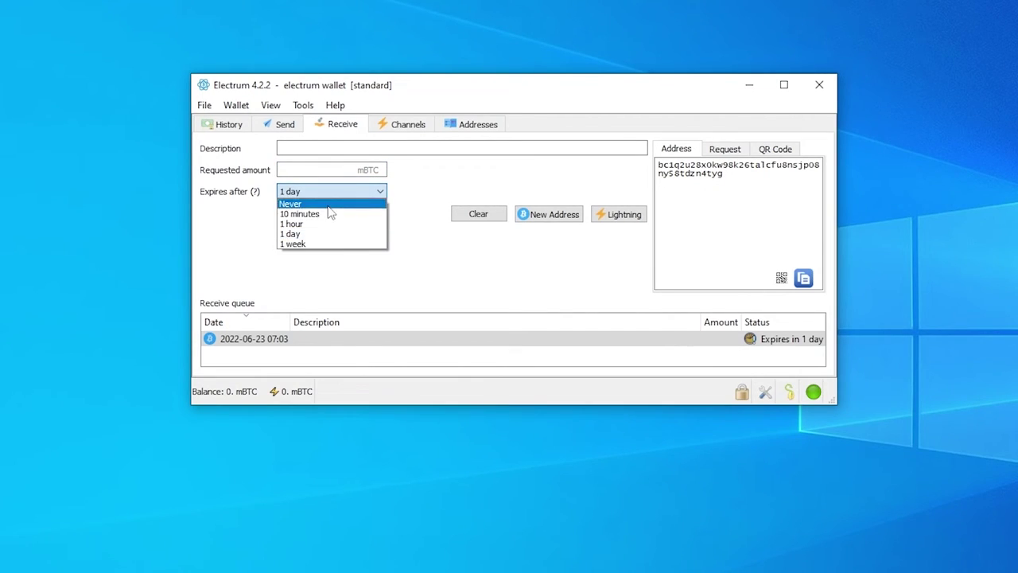
pyautogui.click(489, 256)
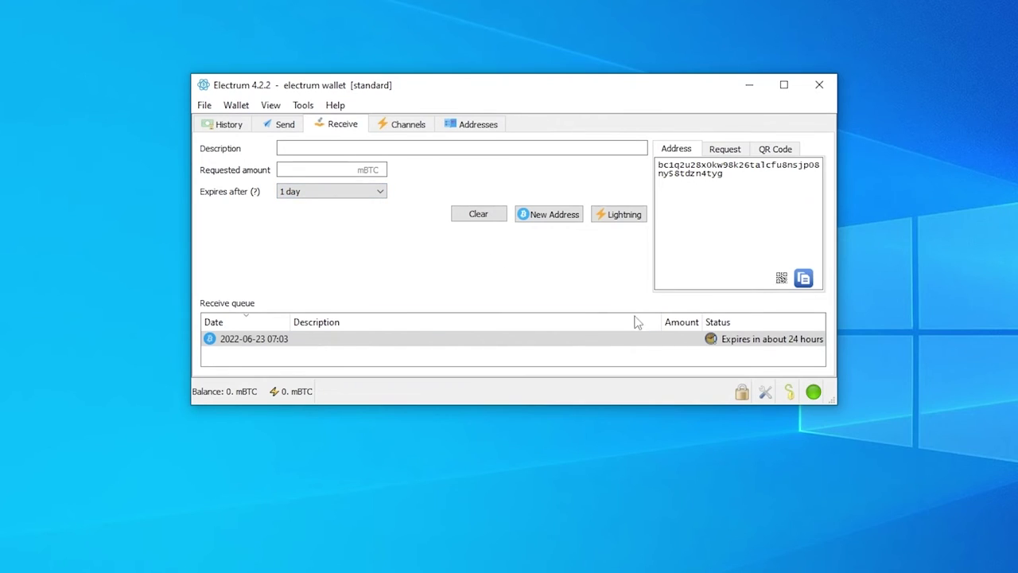
pyautogui.click(823, 342)
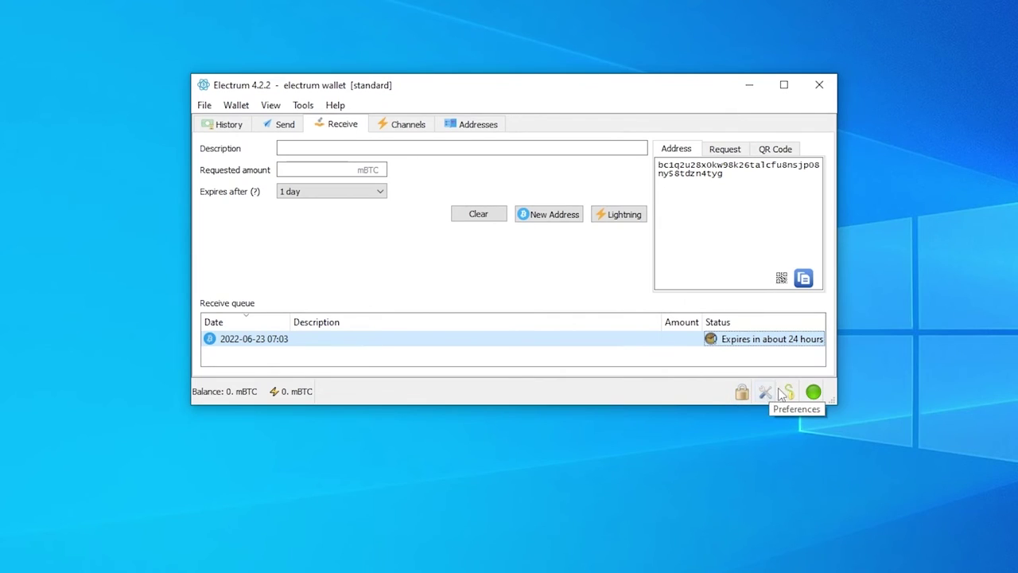
pyautogui.click(813, 391)
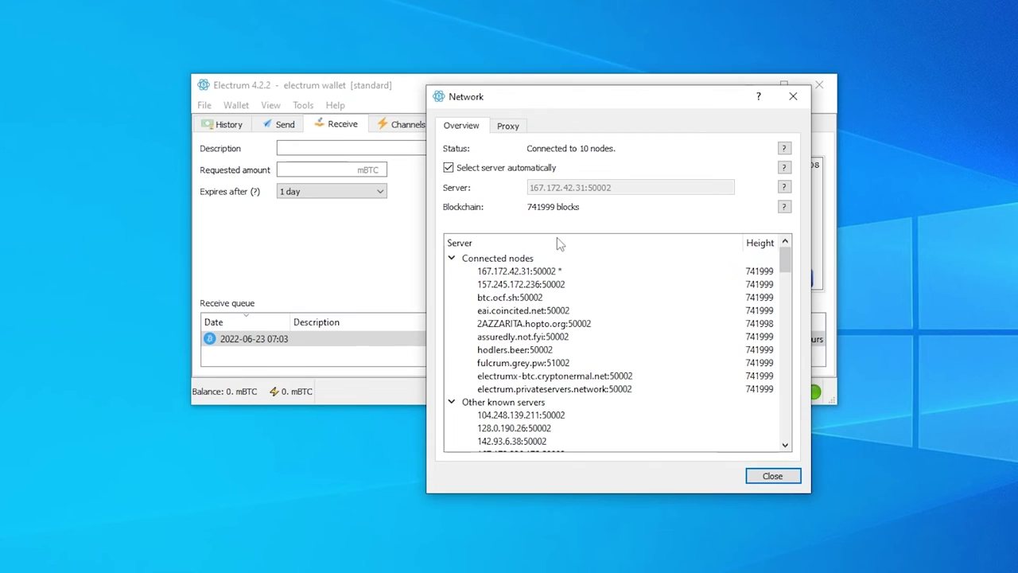
pyautogui.scroll(-5, 556, 247)
pyautogui.scroll(5, 557, 252)
pyautogui.click(506, 133)
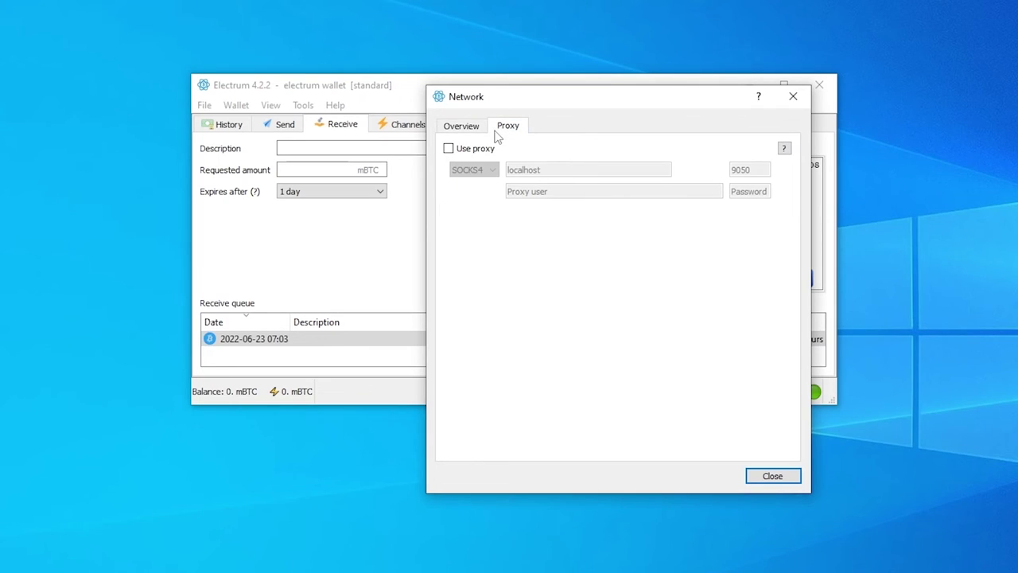
pyautogui.click(795, 98)
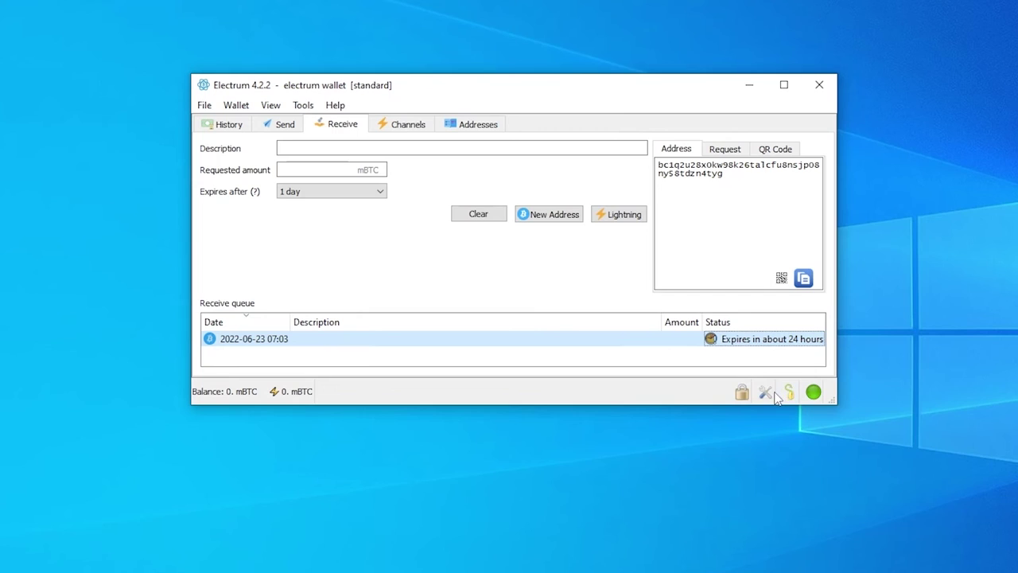
# Step: Open Preferences and change the Color theme from Light to Dark
pyautogui.click(765, 392)
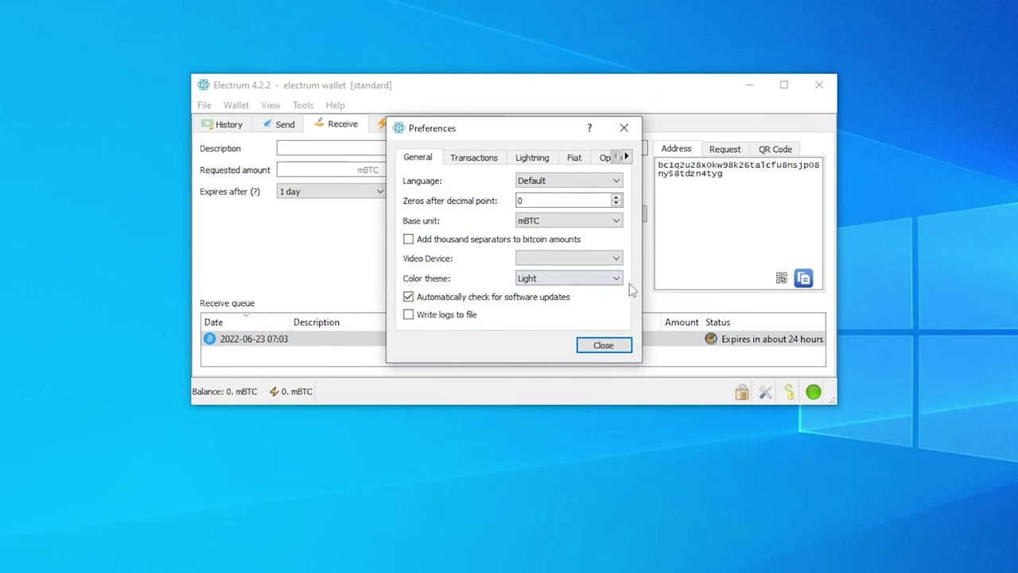
pyautogui.click(577, 280)
pyautogui.click(577, 301)
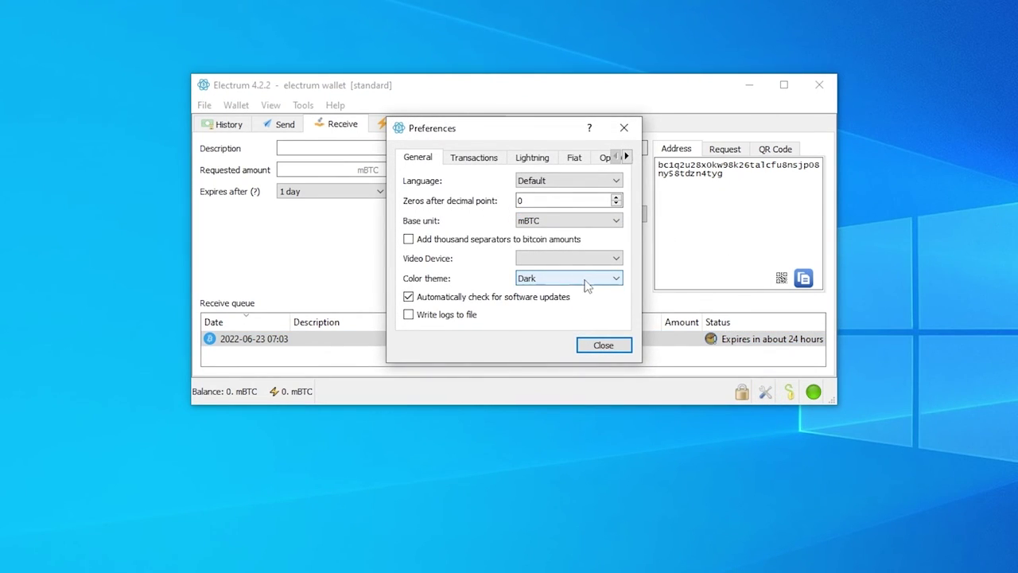
# Step: Look through the Transactions, Lightning, Fiat and OpenAlias tabs, then return to General
pyautogui.click(501, 161)
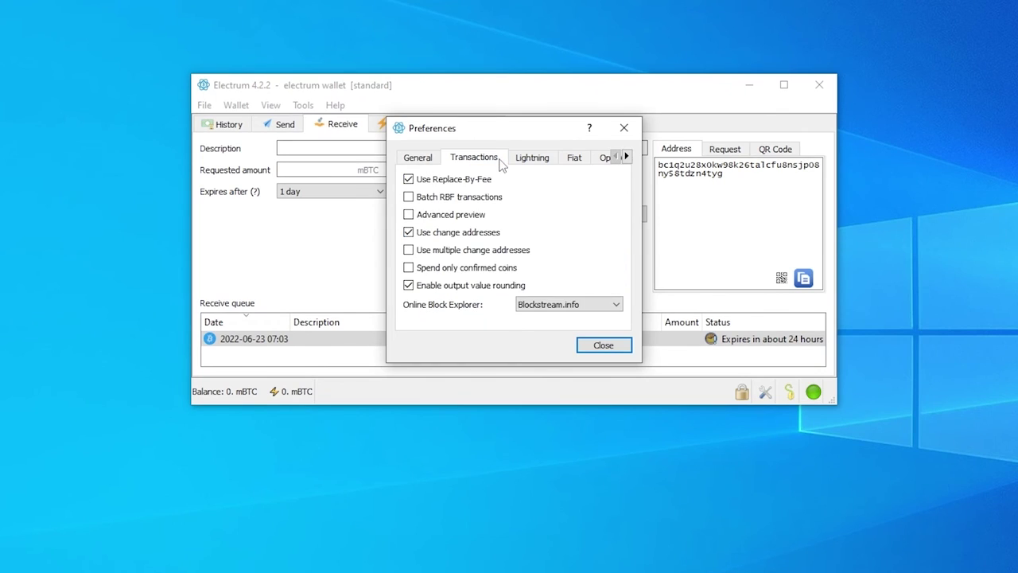
pyautogui.click(532, 160)
pyautogui.click(573, 161)
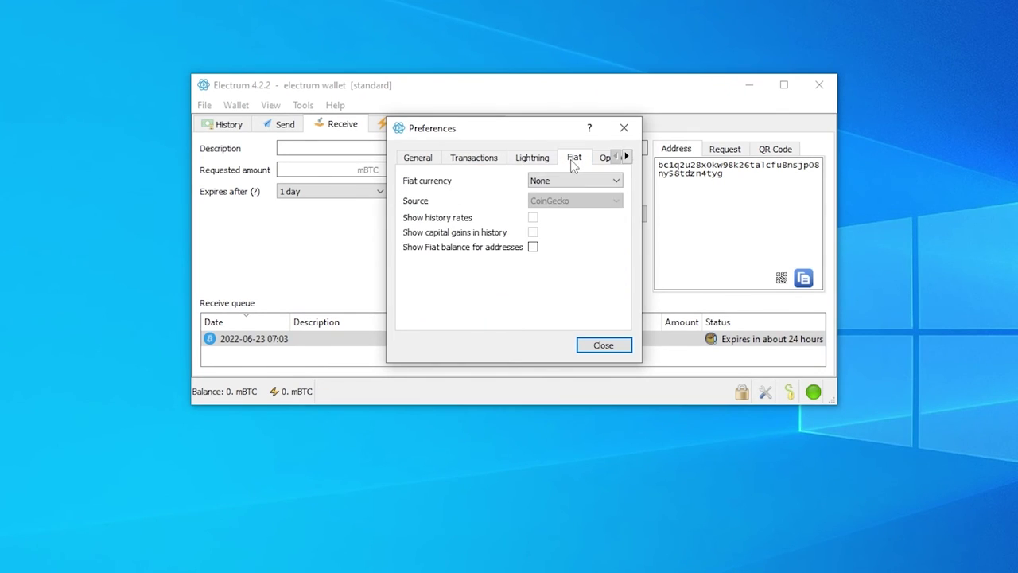
pyautogui.click(609, 159)
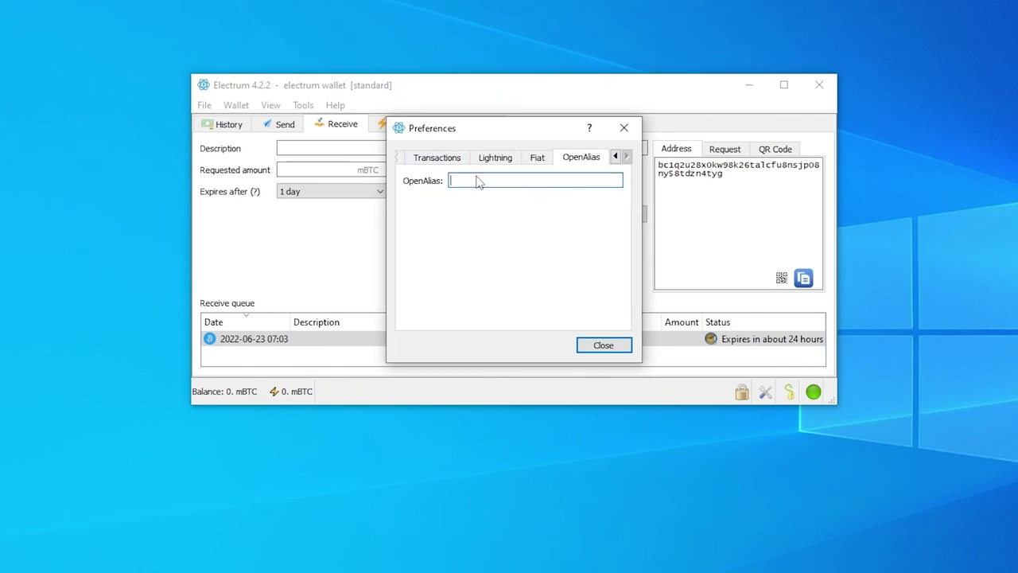
pyautogui.click(426, 161)
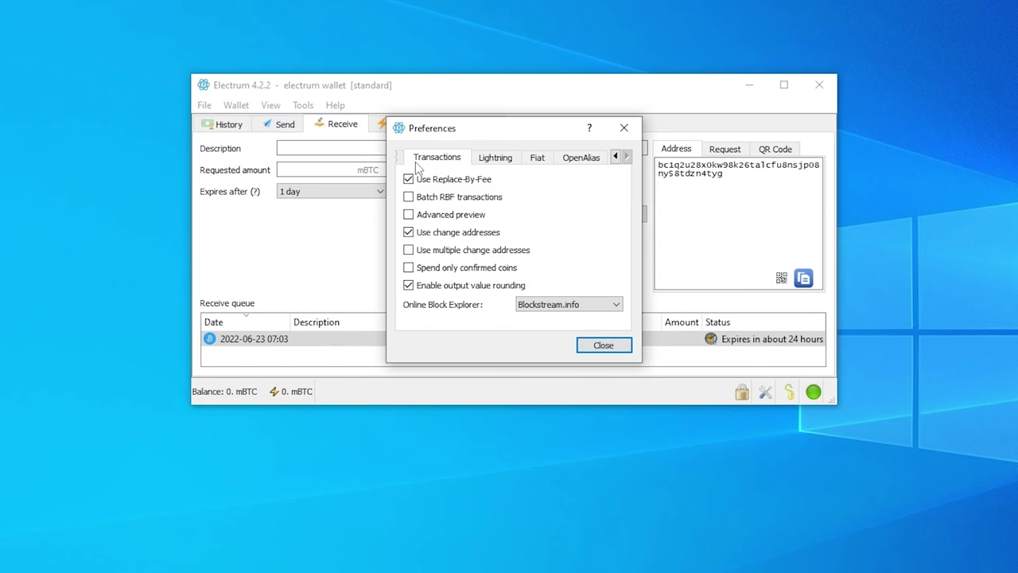
pyautogui.click(405, 163)
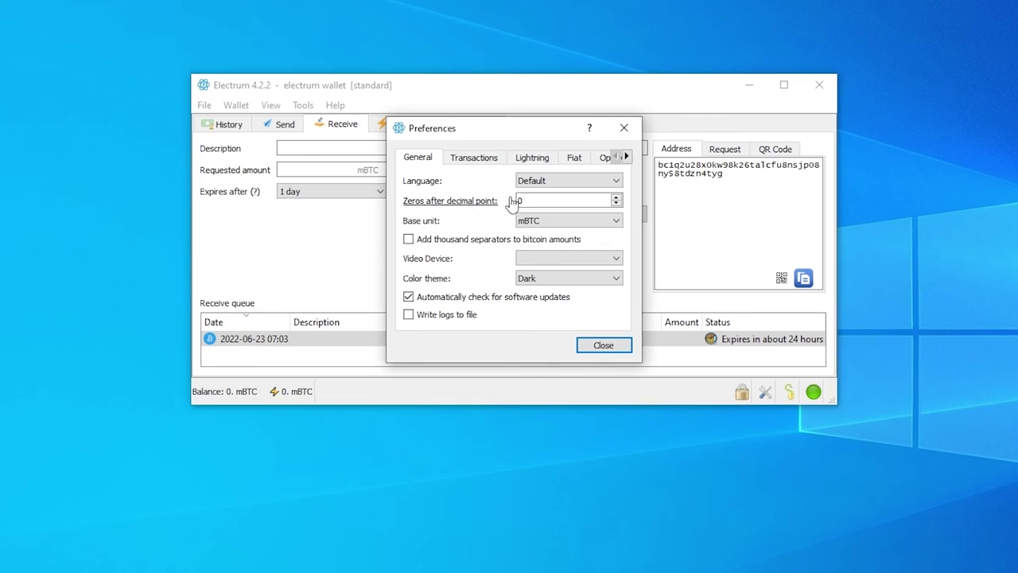
# Step: Change the base unit from mBTC to BTC, close Preferences and acknowledge the restart notice
pyautogui.click(573, 222)
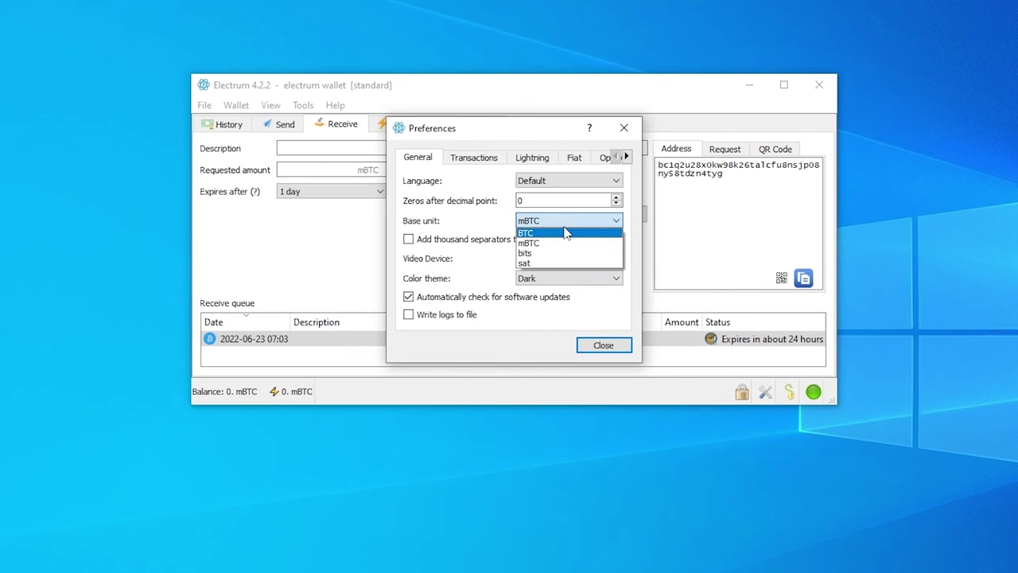
pyautogui.click(567, 232)
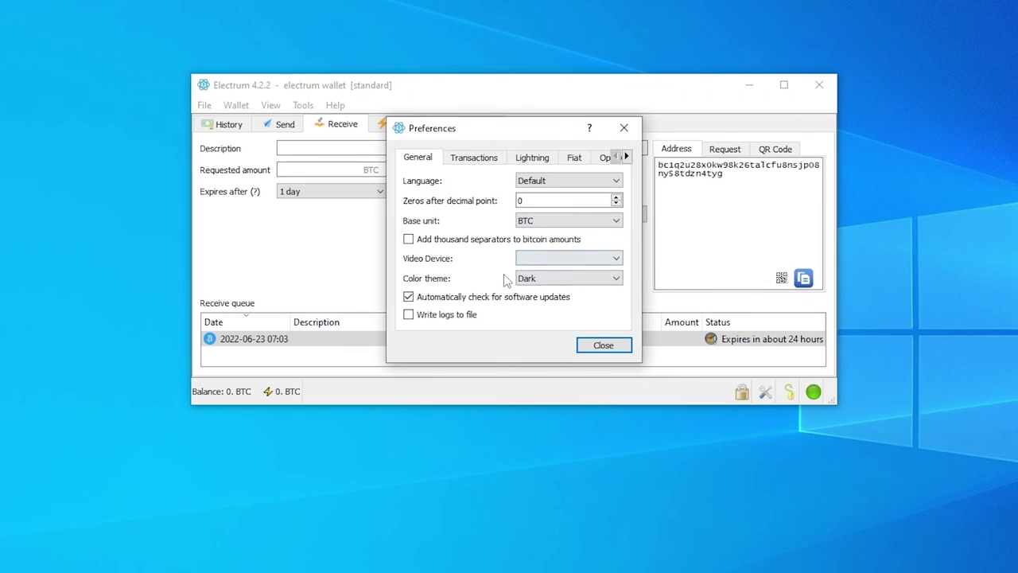
pyautogui.click(608, 345)
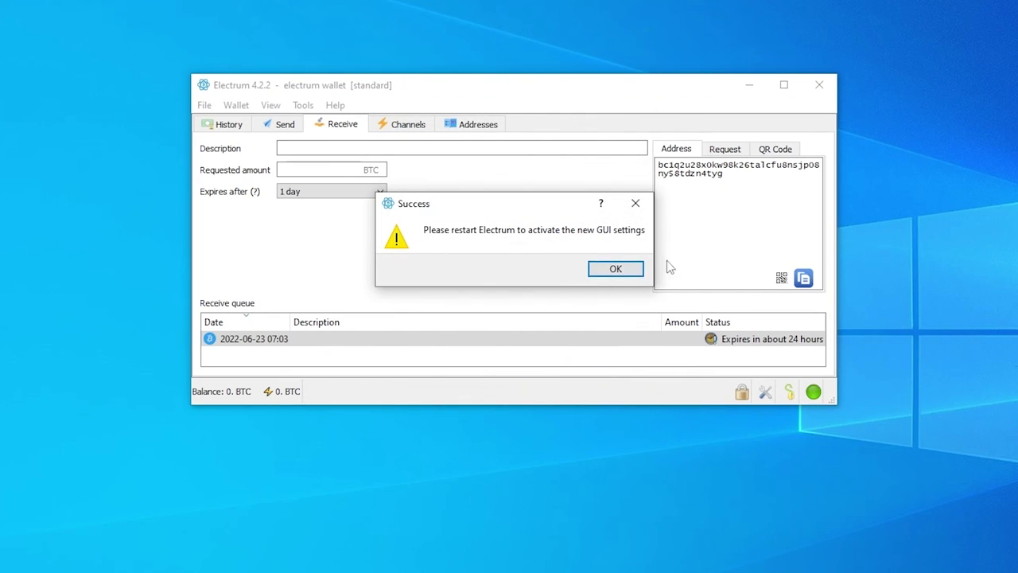
pyautogui.click(616, 271)
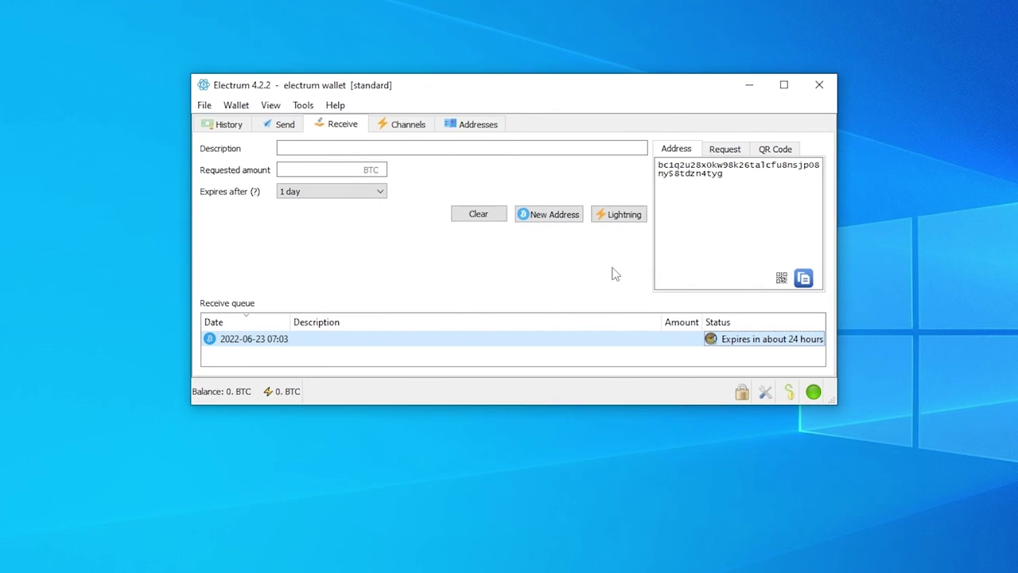